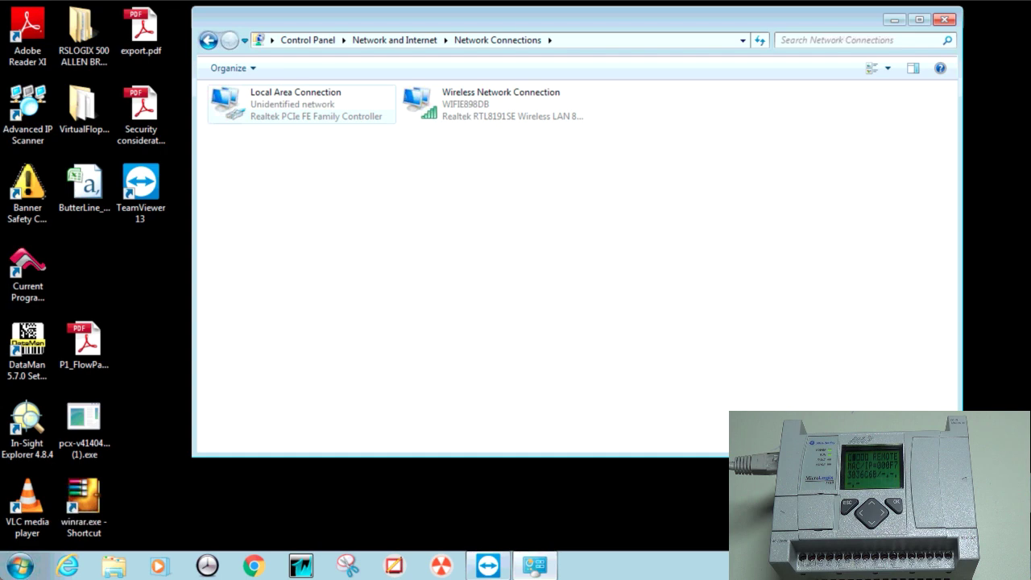
Step: Check the Internet Protocol Version 4 settings of the Local Area Connection, then close them without changes
{"action": "double_click", "coordinate": [301, 104]}
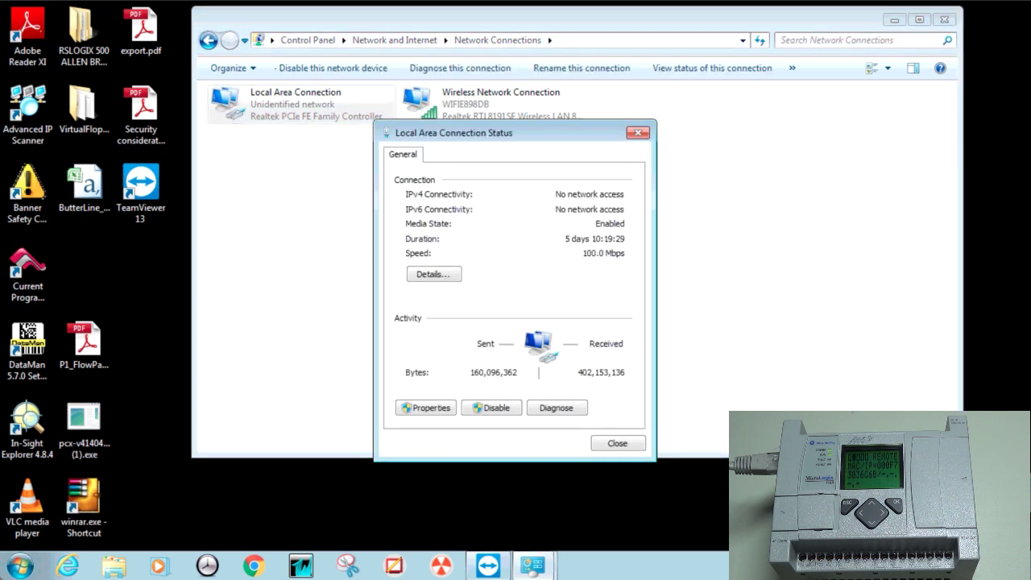
{"action": "left_click", "coordinate": [426, 407]}
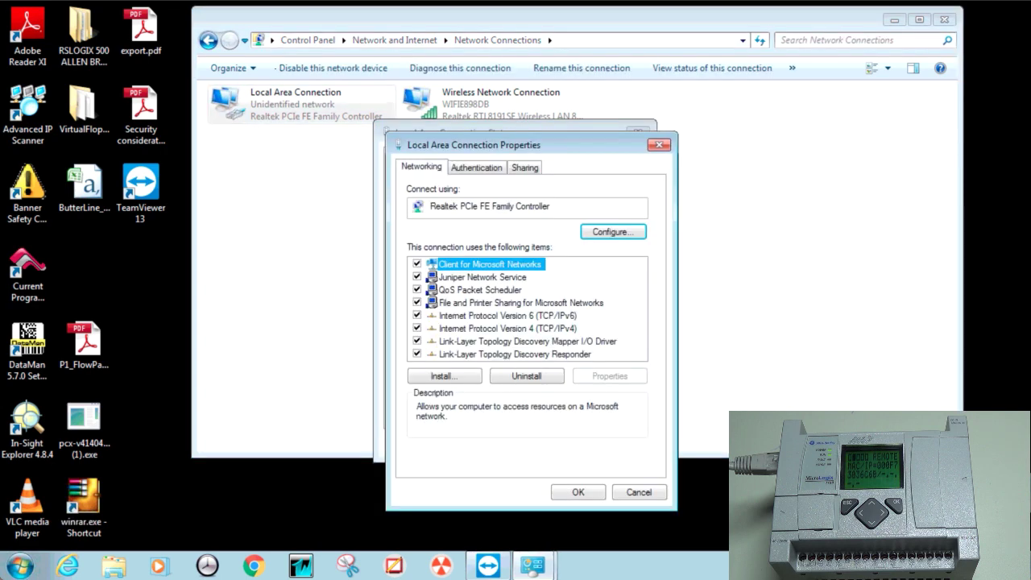
{"action": "double_click", "coordinate": [506, 328]}
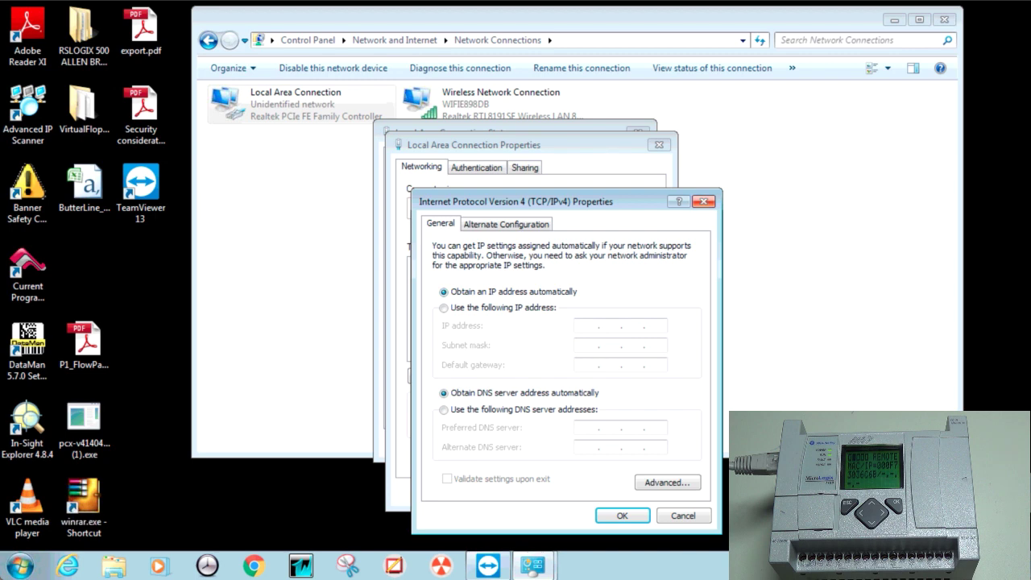
{"action": "left_click", "coordinate": [703, 200]}
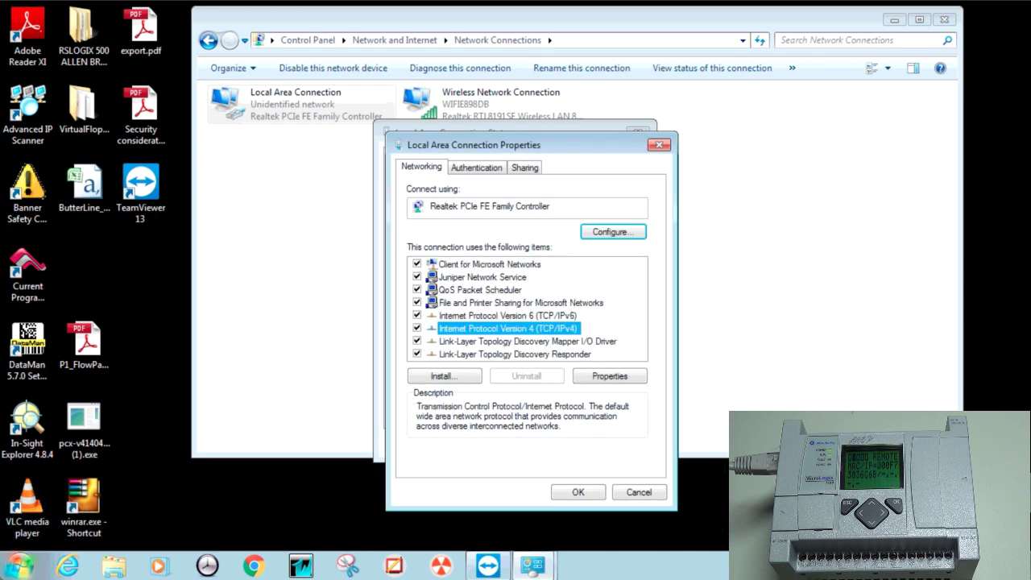
Step: Launch the BOOTP-DHCP Tool from the Rockwell Software programs and reposition its window clear of the network dialogs
{"action": "left_click", "coordinate": [19, 566]}
{"action": "left_click", "coordinate": [48, 497]}
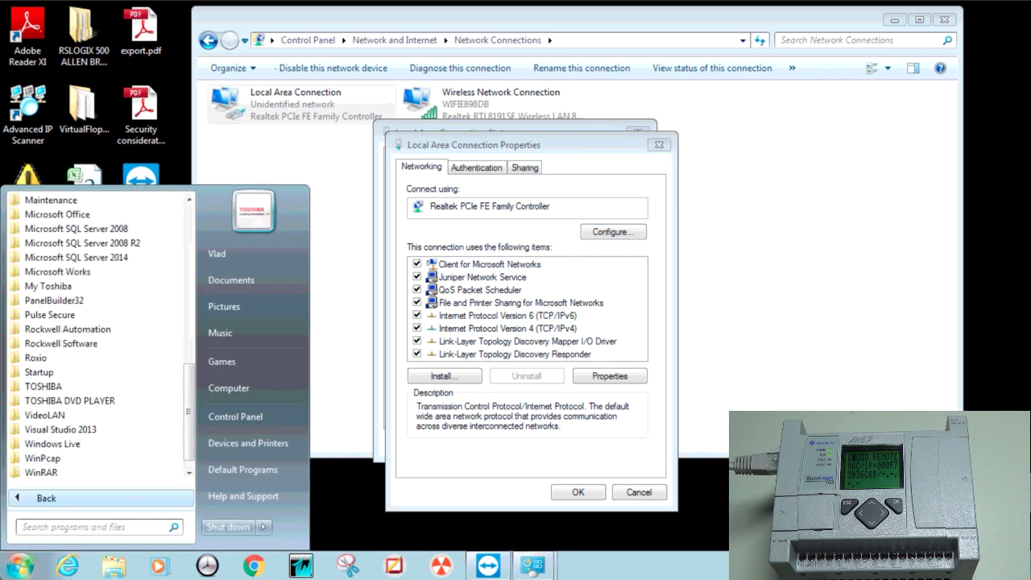
{"action": "scroll", "coordinate": [68, 387], "scroll_direction": "down", "scroll_amount": 1}
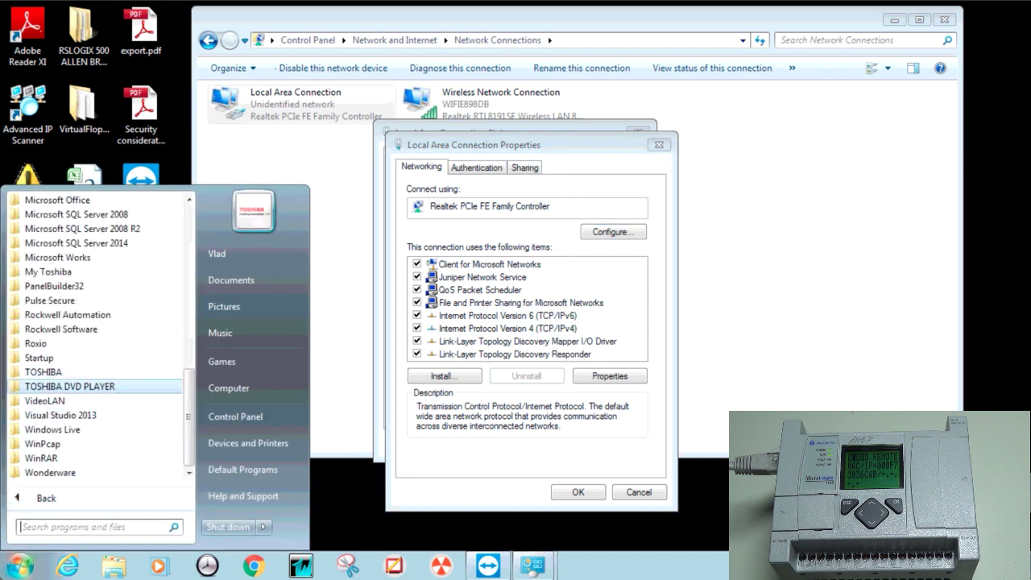
{"action": "scroll", "coordinate": [68, 386], "scroll_direction": "up", "scroll_amount": 2}
{"action": "scroll", "coordinate": [68, 387], "scroll_direction": "down", "scroll_amount": 3}
{"action": "left_click", "coordinate": [69, 371]}
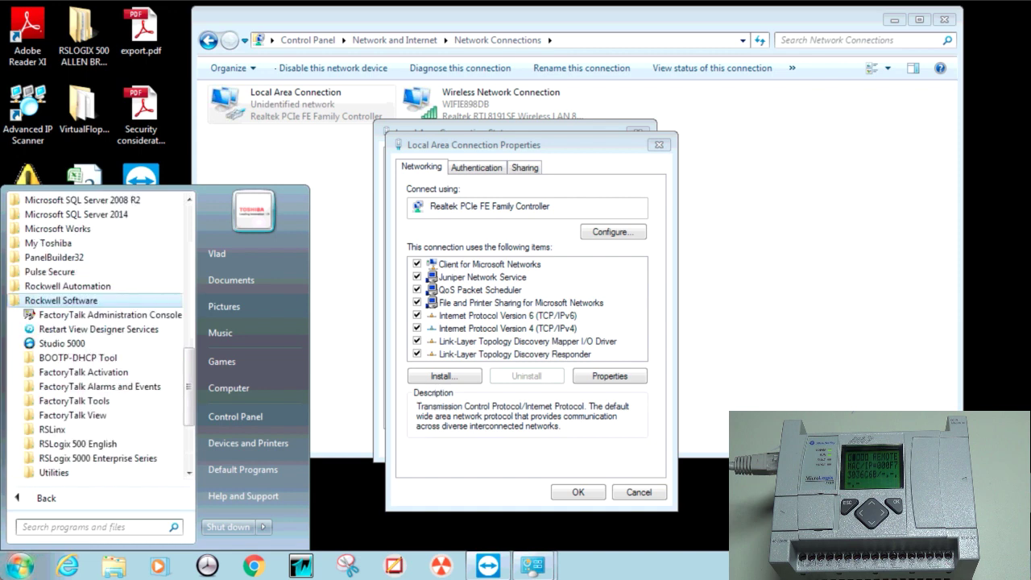
{"action": "left_click", "coordinate": [77, 357]}
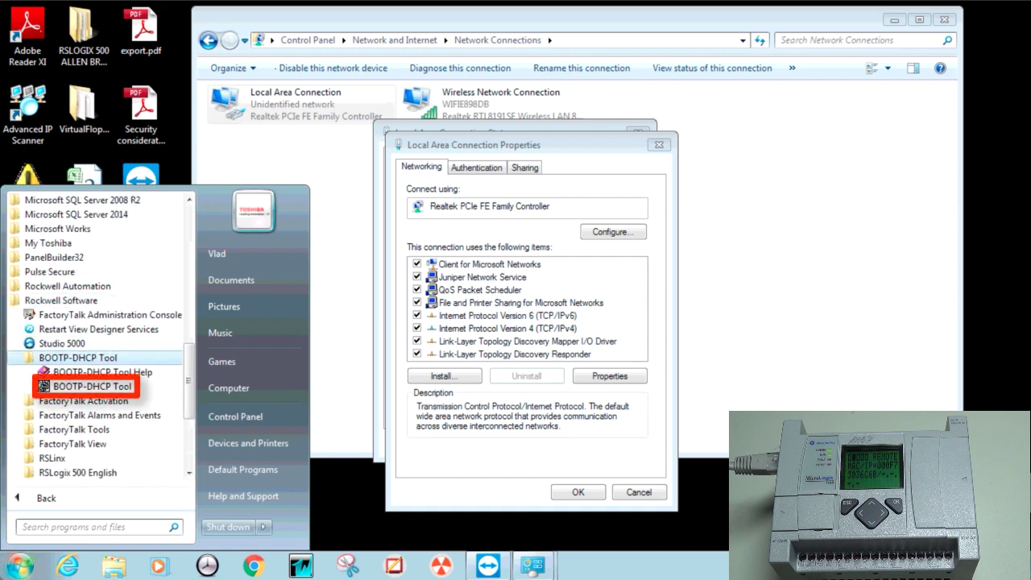
{"action": "left_click", "coordinate": [88, 386]}
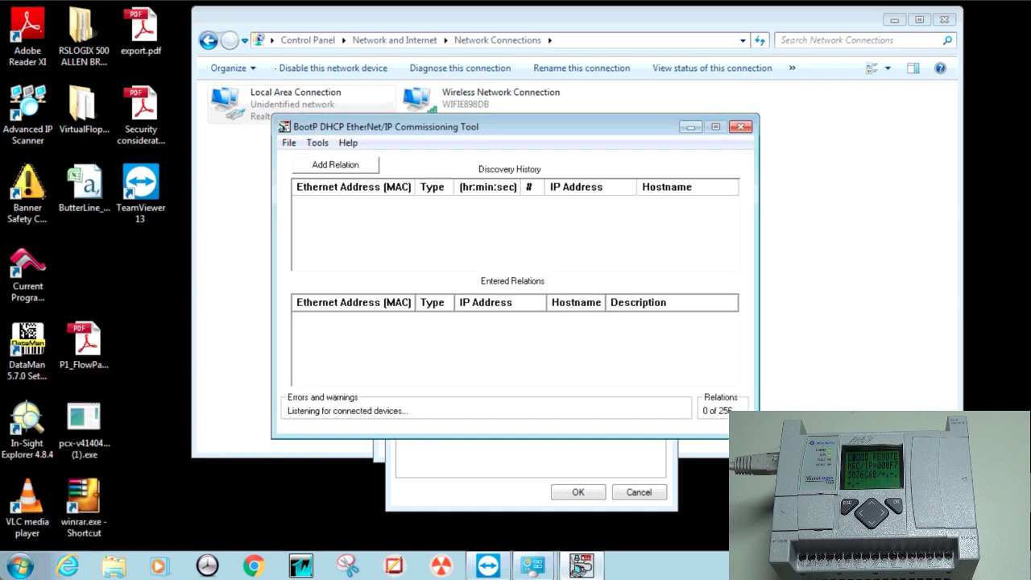
{"action": "left_click_drag", "start_coordinate": [483, 127], "coordinate": [416, 77]}
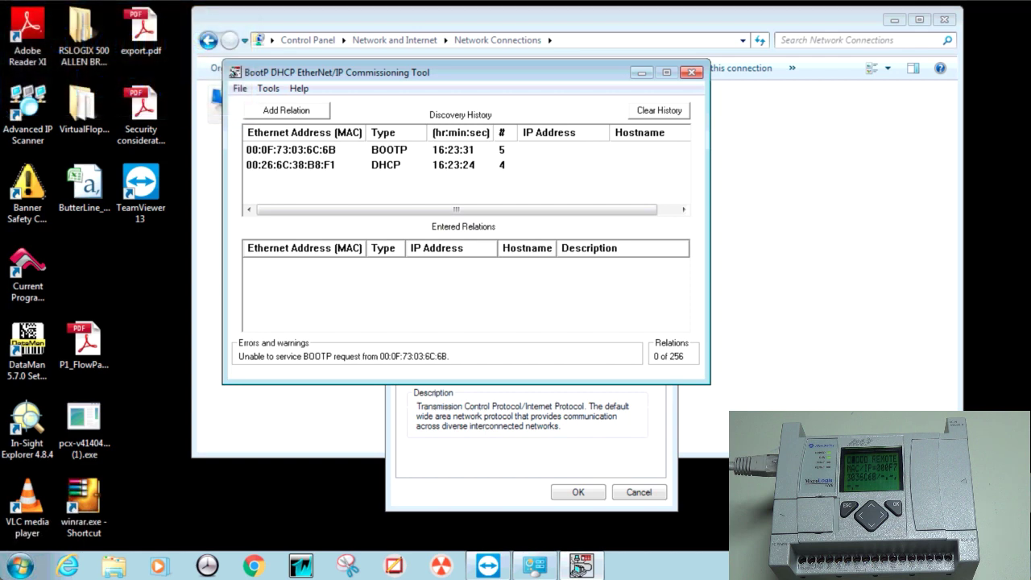
{"action": "left_click_drag", "start_coordinate": [463, 71], "coordinate": [444, 69]}
Step: Add a relation for the BOOTP device 00:0F:73:03:6C:6B with the IP address 192.168.1.40
{"action": "left_click", "coordinate": [286, 146]}
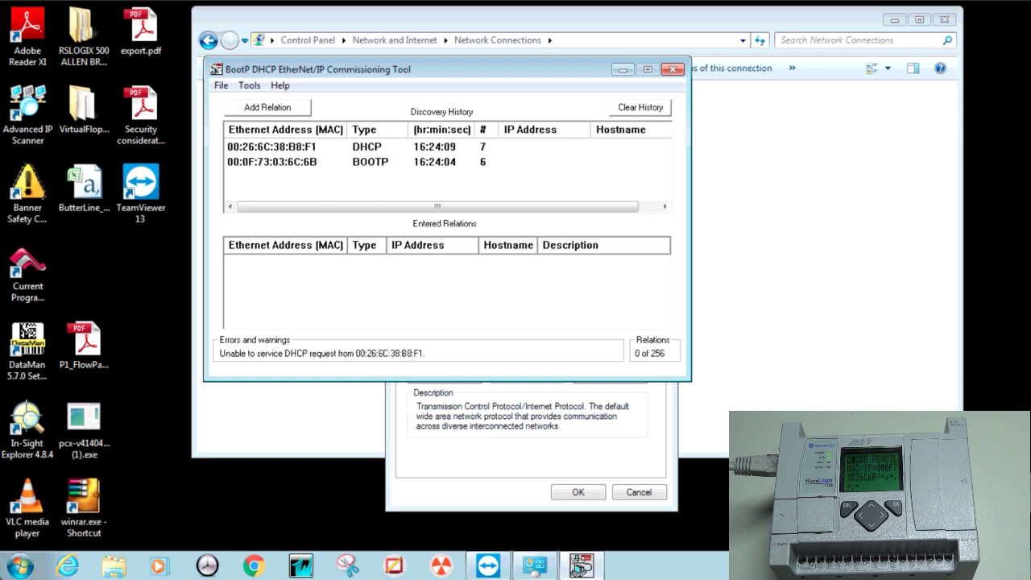
{"action": "left_click", "coordinate": [286, 162]}
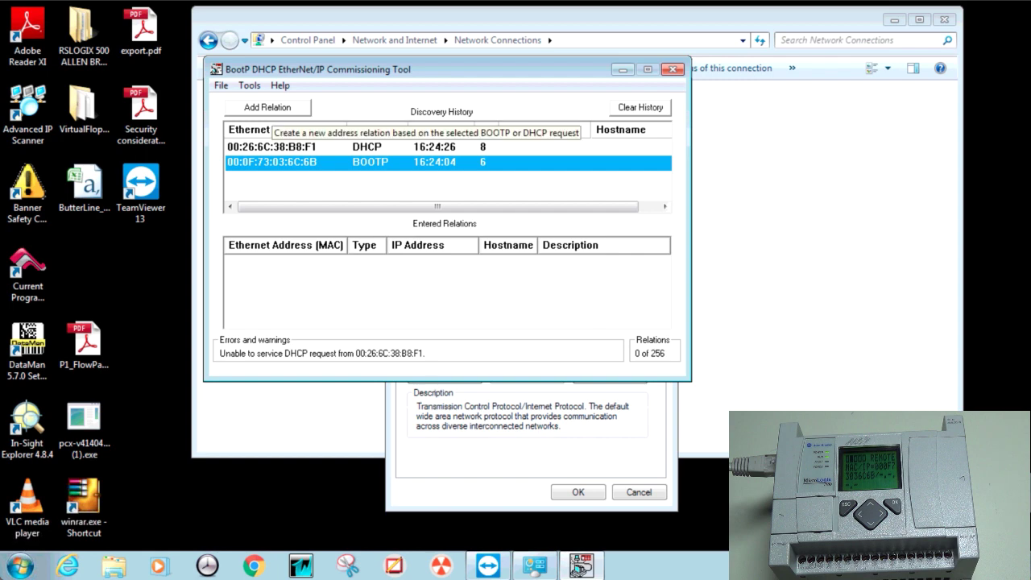
{"action": "left_click", "coordinate": [267, 107]}
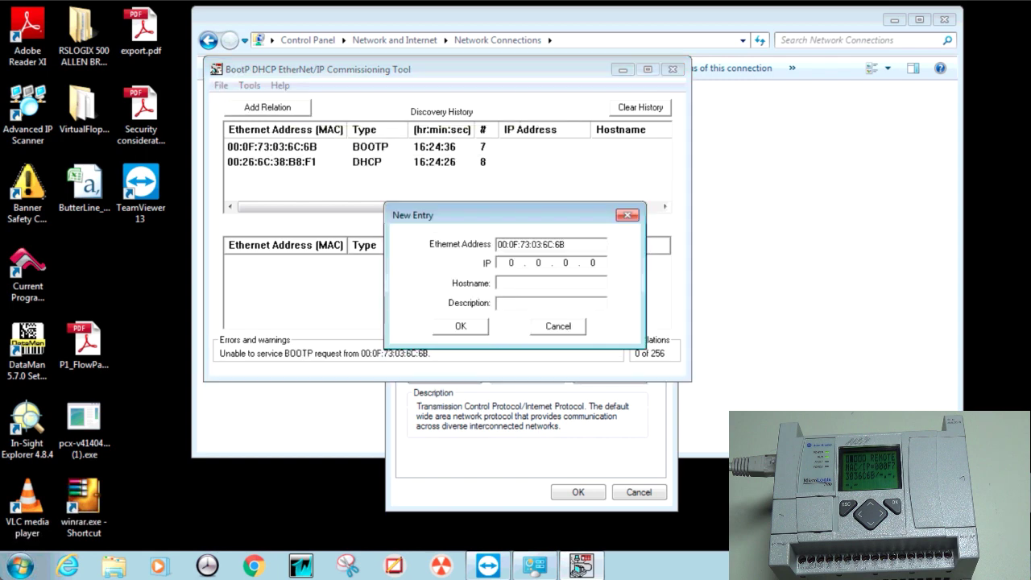
{"action": "left_click", "coordinate": [510, 263]}
{"action": "type", "text": "192 . 168 . "}
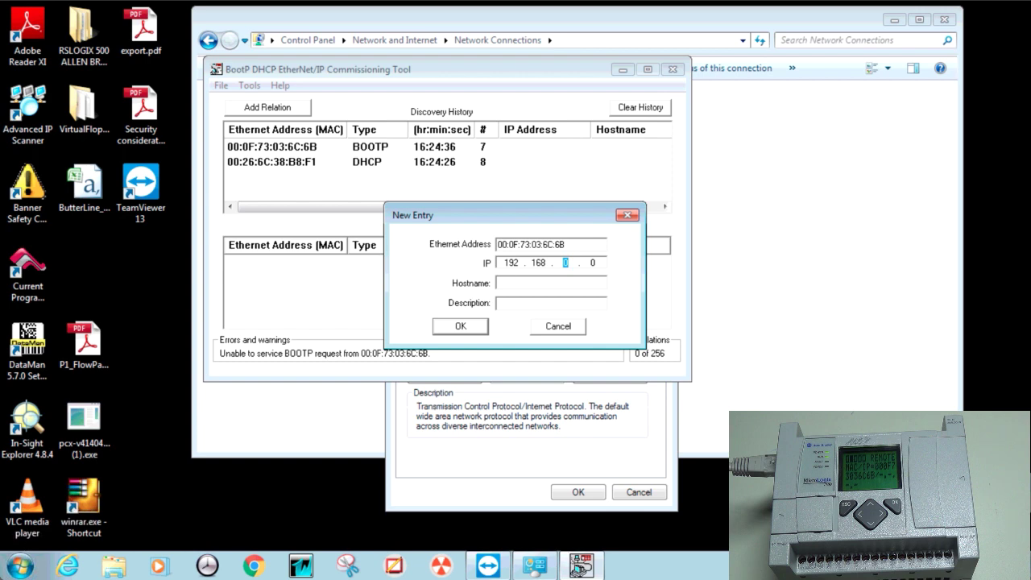
{"action": "type", "text": "1"}
{"action": "key", "text": "period"}
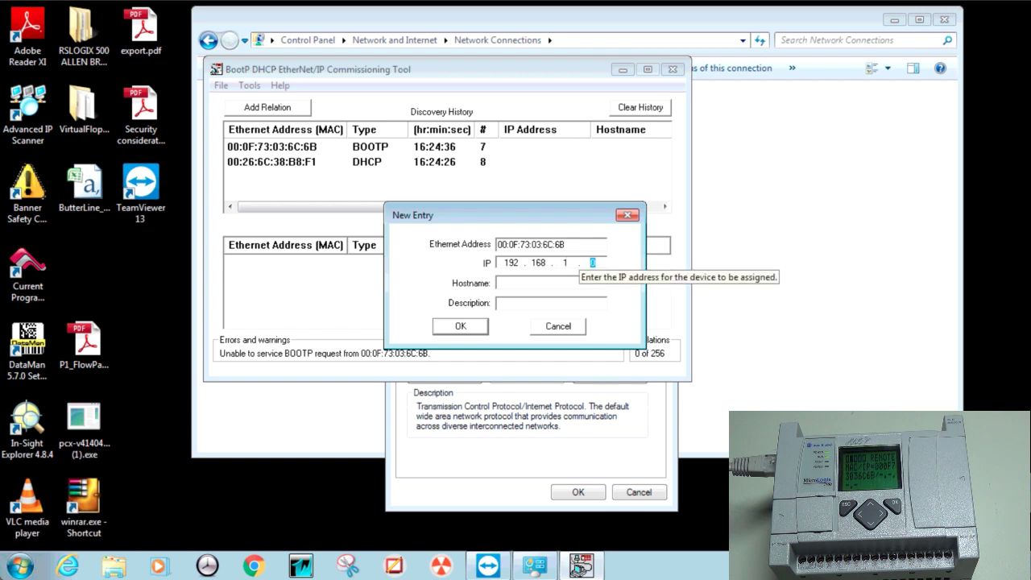
{"action": "type", "text": "40"}
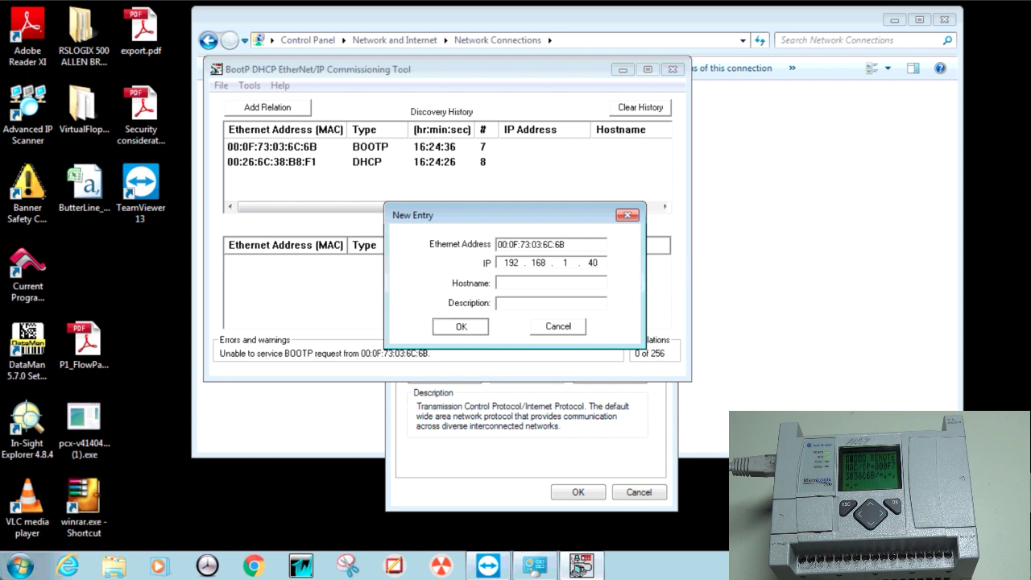
{"action": "key", "text": "Return"}
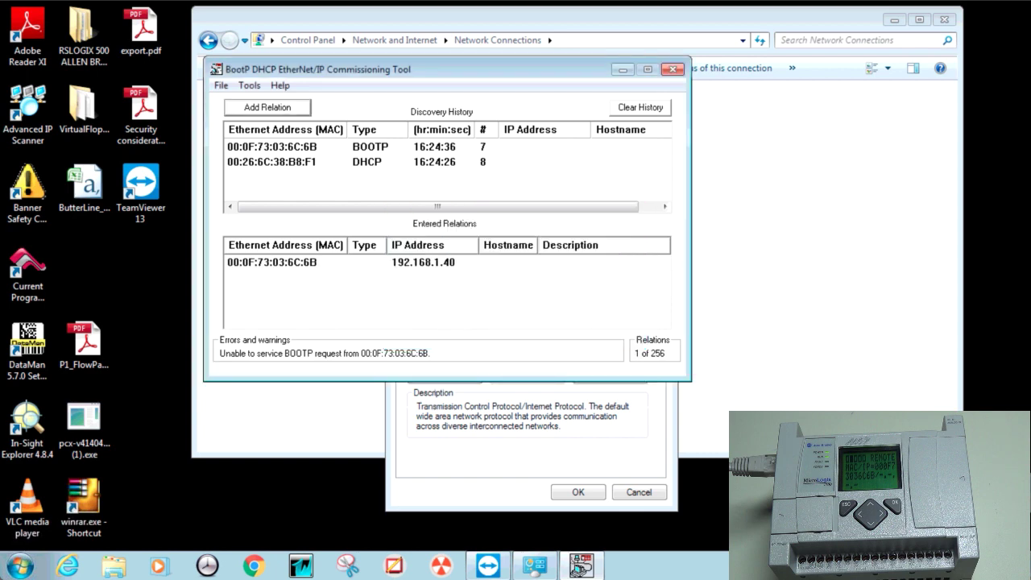
Step: Disable BOOTP/DHCP for the 192.168.1.40 relation and close the commissioning tool without saving changes
{"action": "left_click", "coordinate": [423, 262]}
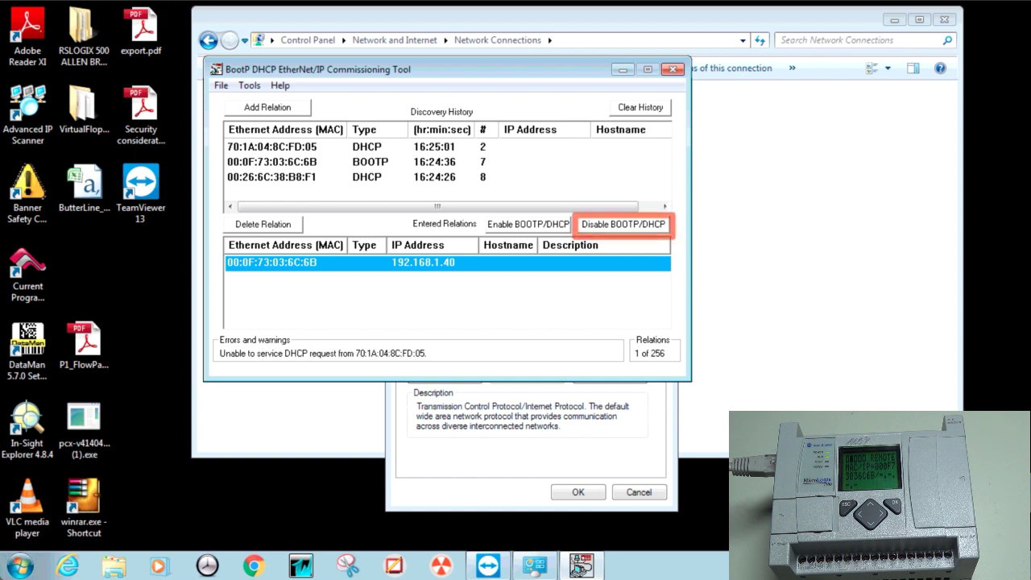
{"action": "left_click", "coordinate": [622, 225]}
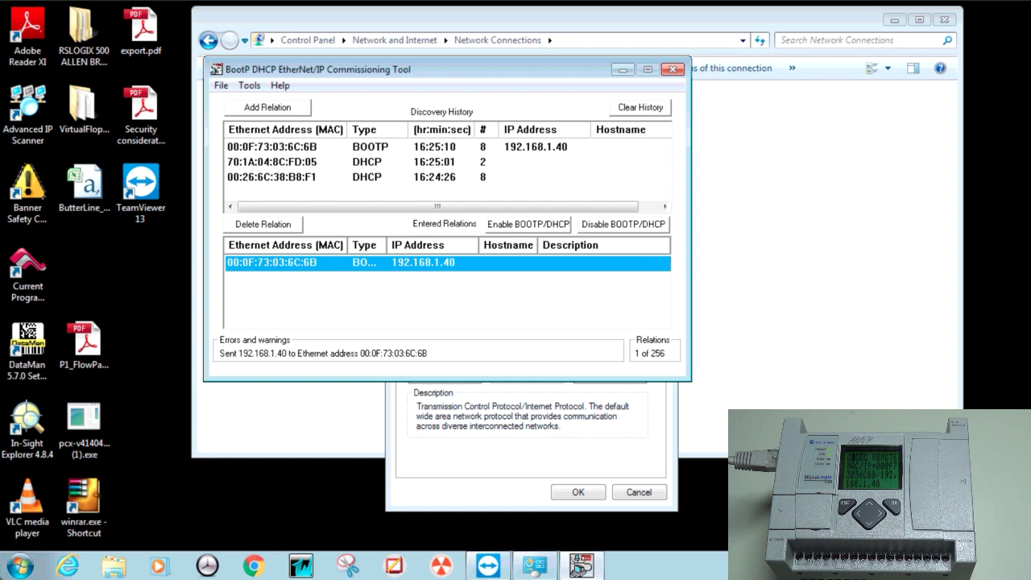
{"action": "left_click", "coordinate": [672, 69]}
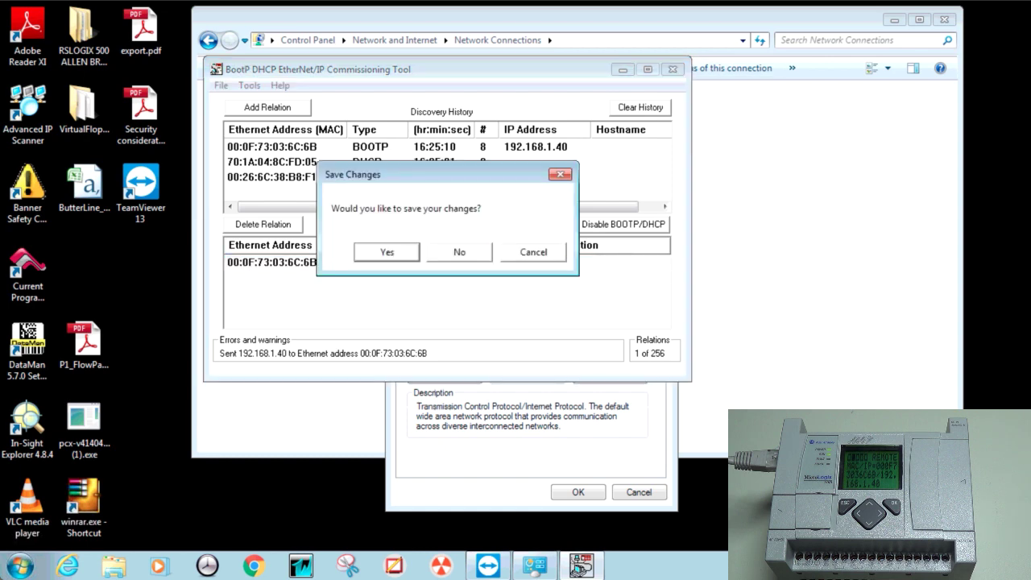
{"action": "left_click", "coordinate": [459, 252]}
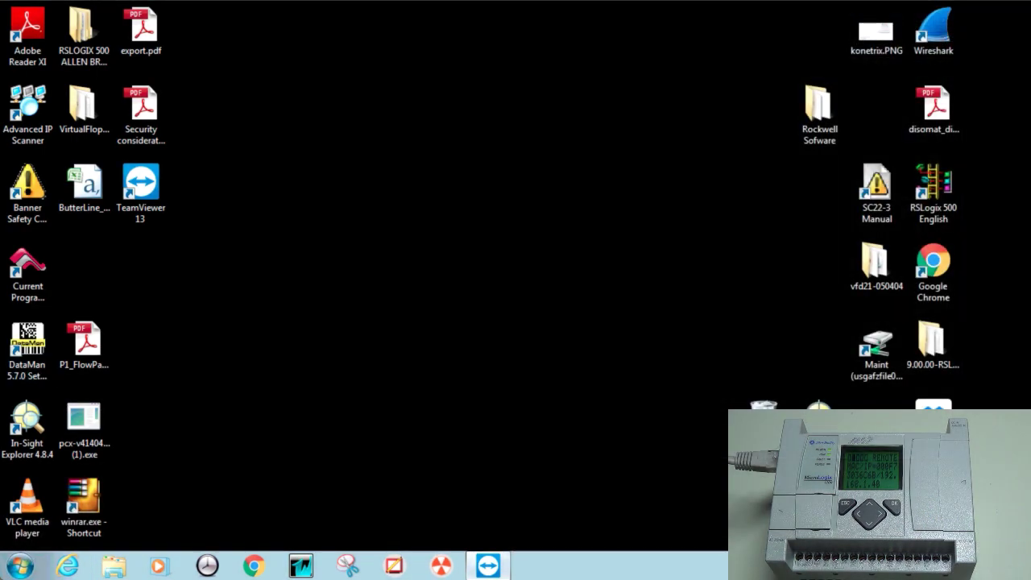
Step: Open the Internet Protocol Version 4 properties of the Local Area Connection through the Control Panel's network adapter settings
{"action": "left_click", "coordinate": [20, 566]}
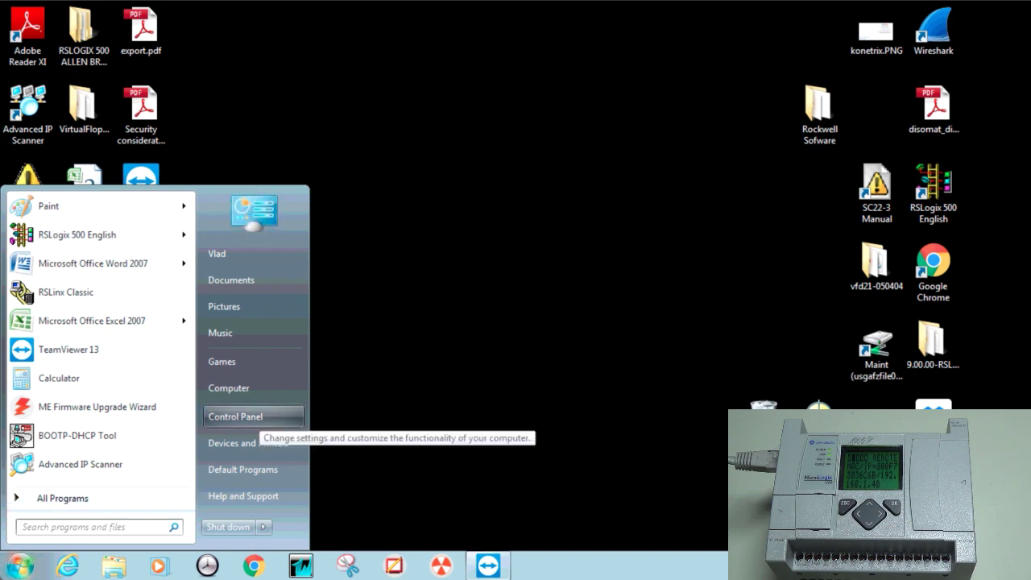
{"action": "left_click", "coordinate": [242, 417]}
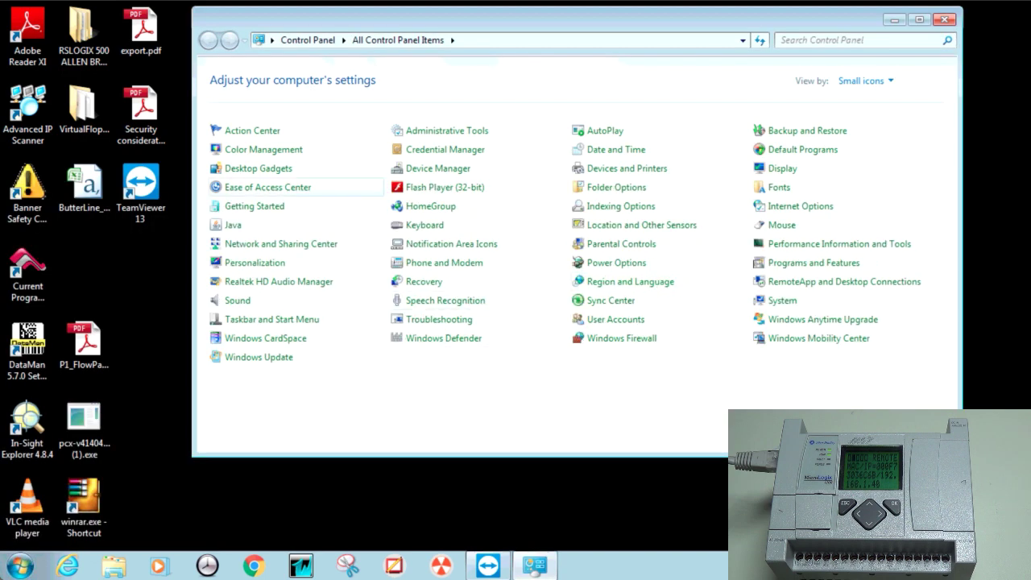
{"action": "left_click", "coordinate": [281, 244]}
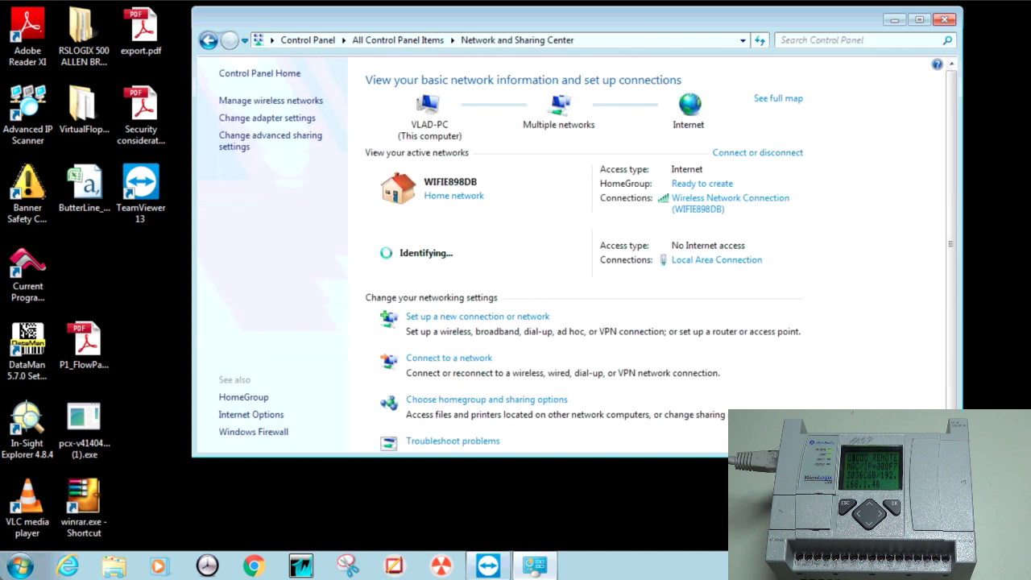
{"action": "left_click", "coordinate": [266, 118]}
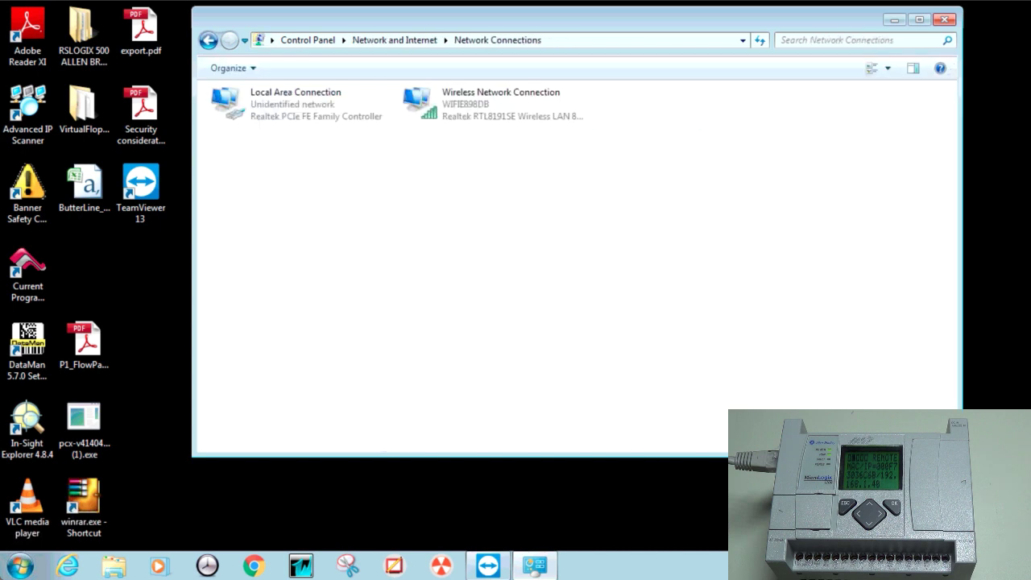
{"action": "double_click", "coordinate": [295, 98]}
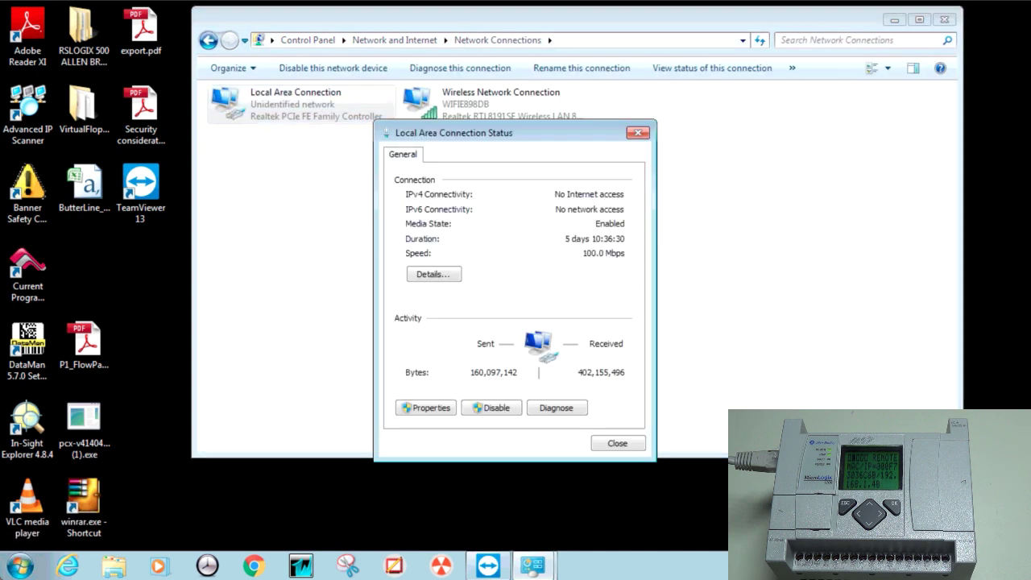
{"action": "left_click_drag", "start_coordinate": [516, 133], "coordinate": [347, 80]}
{"action": "left_click", "coordinate": [257, 354]}
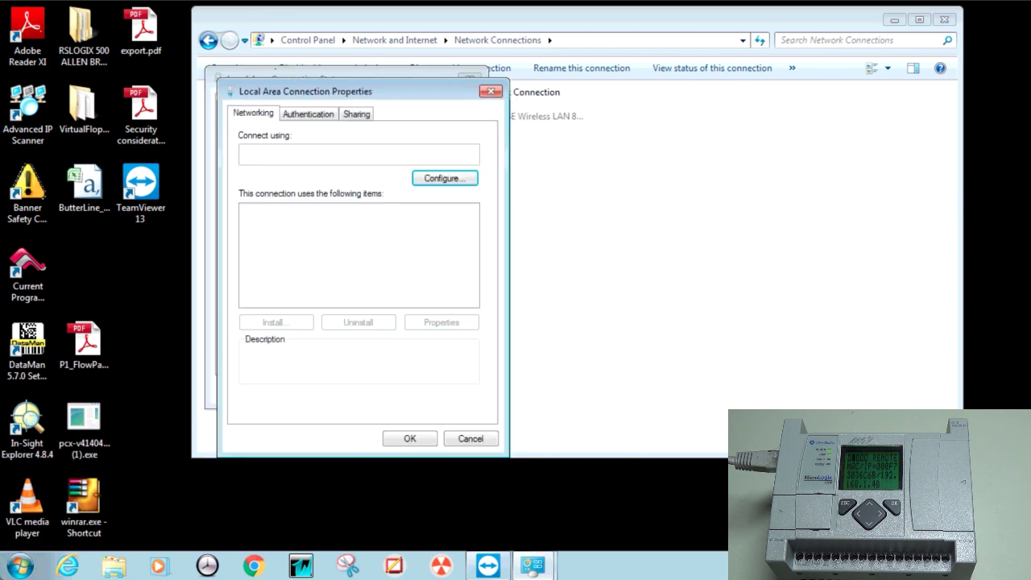
{"action": "double_click", "coordinate": [339, 274]}
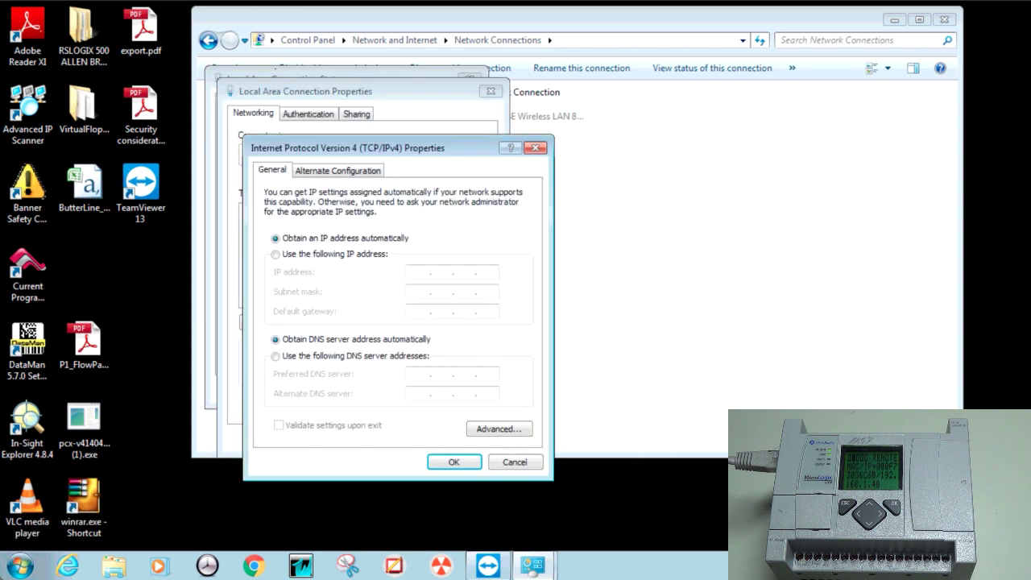
Step: Assign the static IP address 192.168.1.200 with subnet mask 255.255.255.0 and accept the IPv4 settings
{"action": "left_click", "coordinate": [276, 253]}
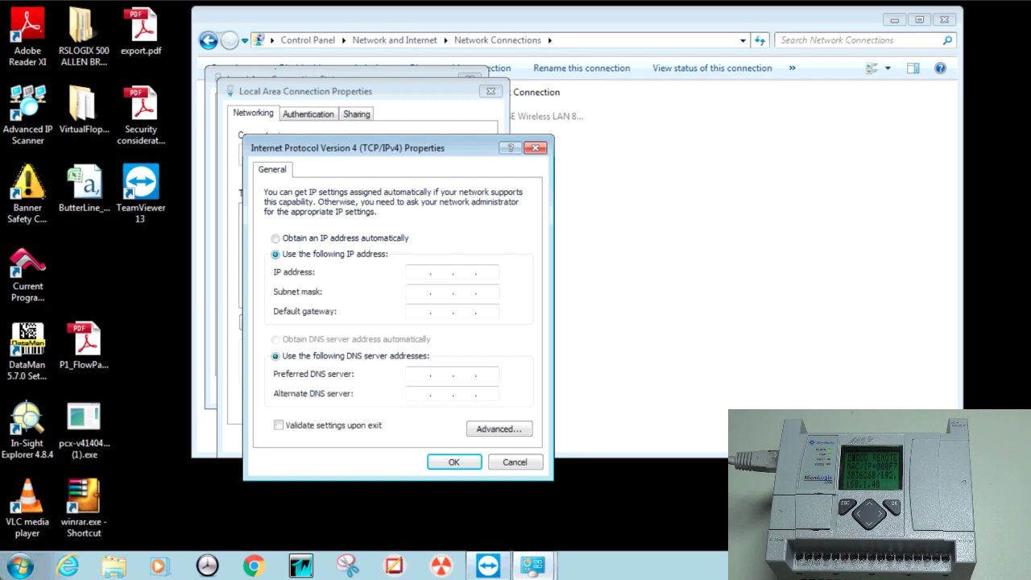
{"action": "type", "text": "192 . 168 . 1 ."}
{"action": "double_click", "coordinate": [418, 271]}
{"action": "left_click", "coordinate": [487, 271]}
{"action": "type", "text": "200"}
{"action": "key", "text": "Tab"}
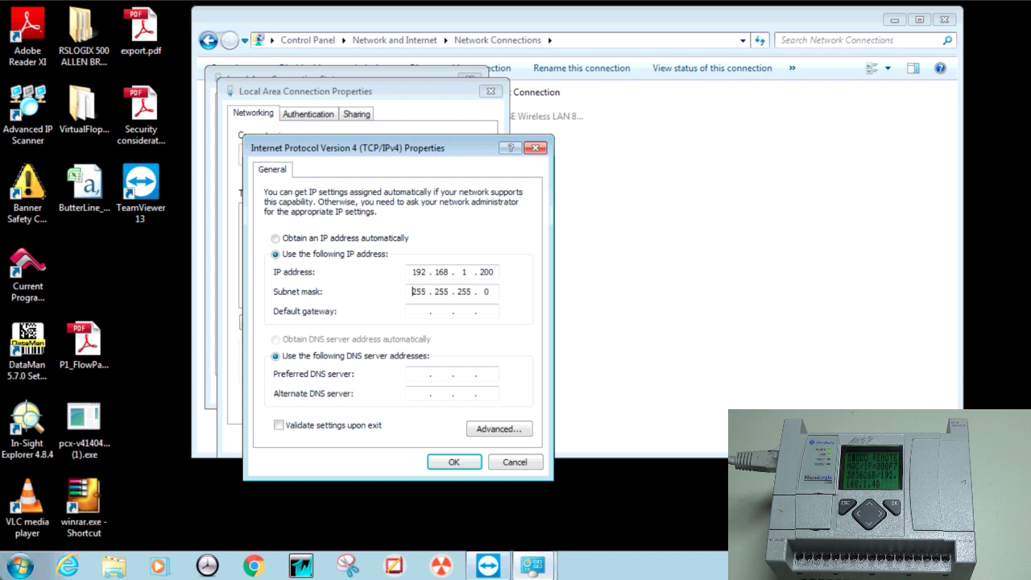
{"action": "key", "text": "shift+Tab"}
{"action": "key", "text": "Return"}
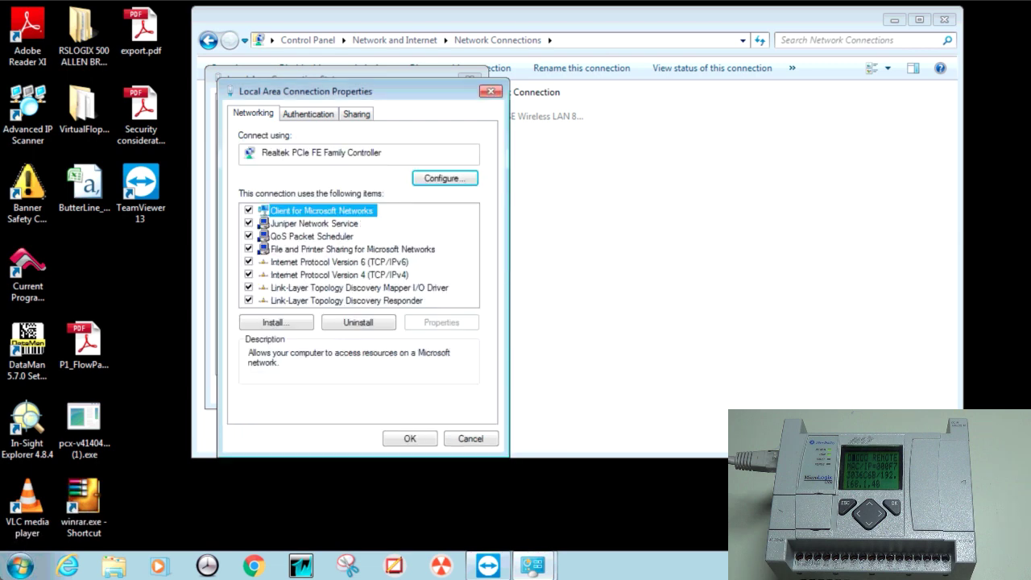
Step: Recheck the IPv4 settings, accept the Local Area Connection properties and close the connection status
{"action": "double_click", "coordinate": [339, 275]}
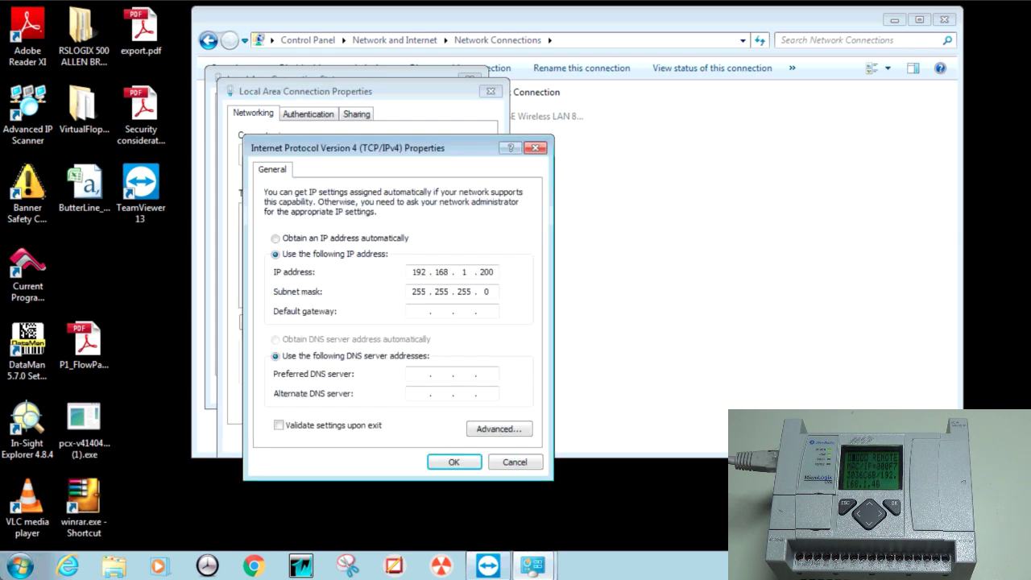
{"action": "key", "text": "Return"}
{"action": "key", "text": "Return"}
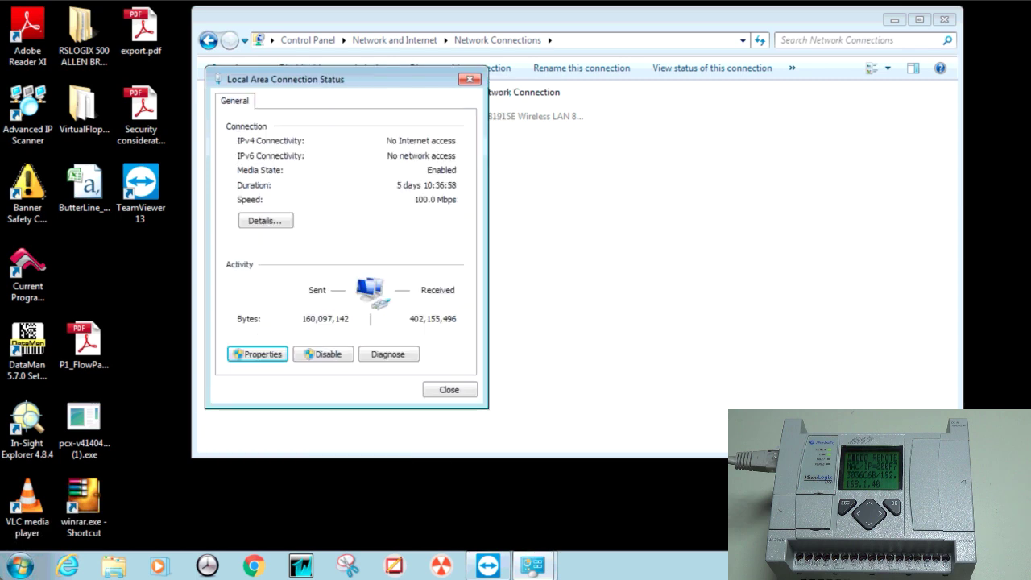
{"action": "left_click", "coordinate": [449, 389]}
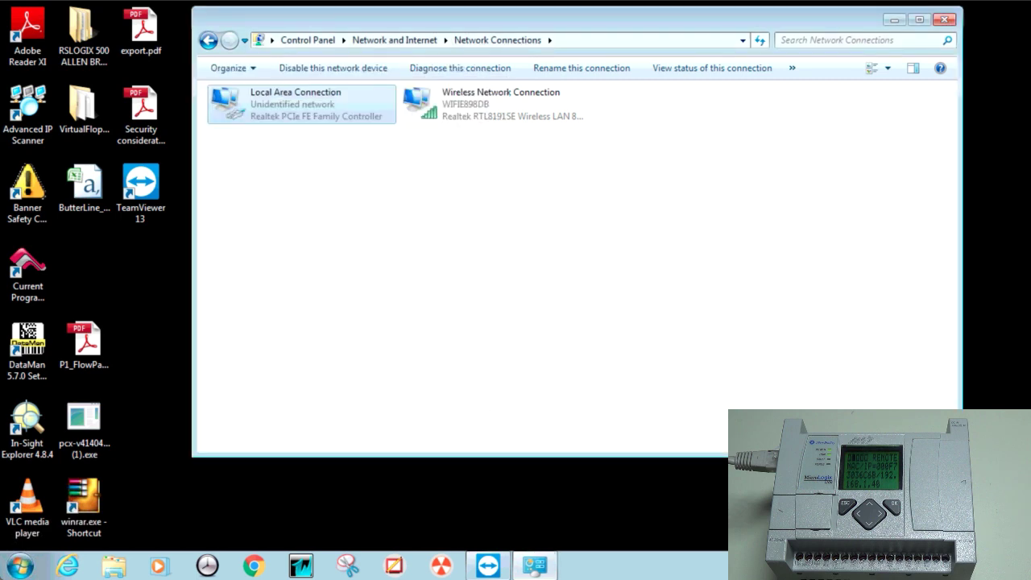
Step: Launch RSLinx Classic from the Rockwell Software programs and open the RSWho network browser
{"action": "left_click", "coordinate": [19, 565]}
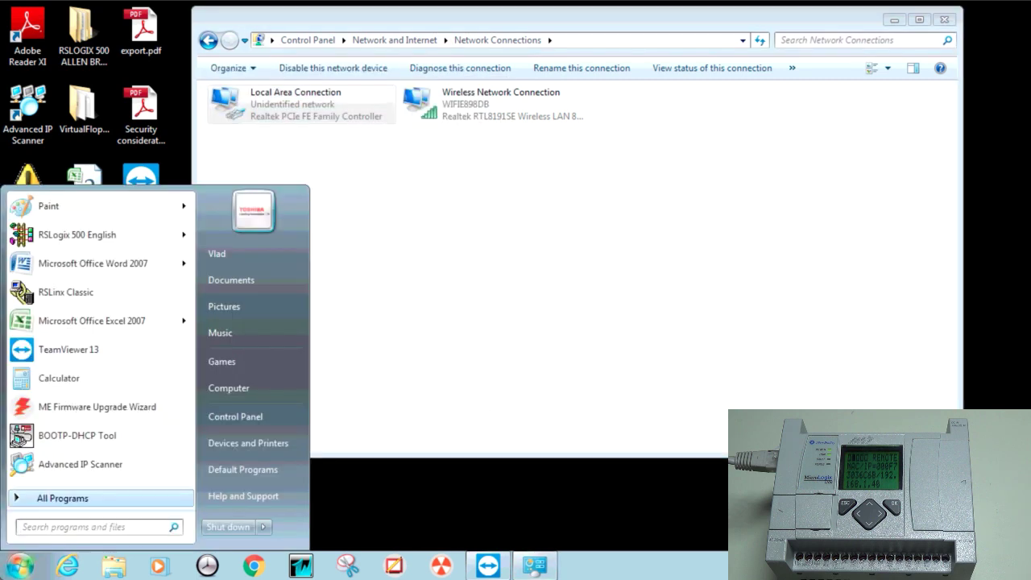
{"action": "left_click", "coordinate": [62, 498]}
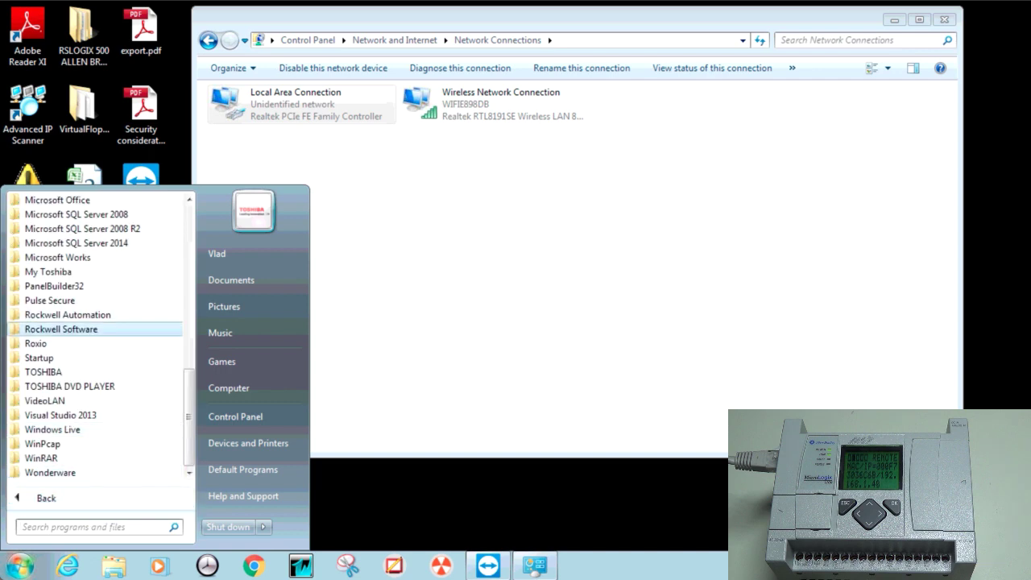
{"action": "left_click", "coordinate": [62, 328]}
{"action": "scroll", "coordinate": [94, 415], "scroll_direction": "down", "scroll_amount": 1}
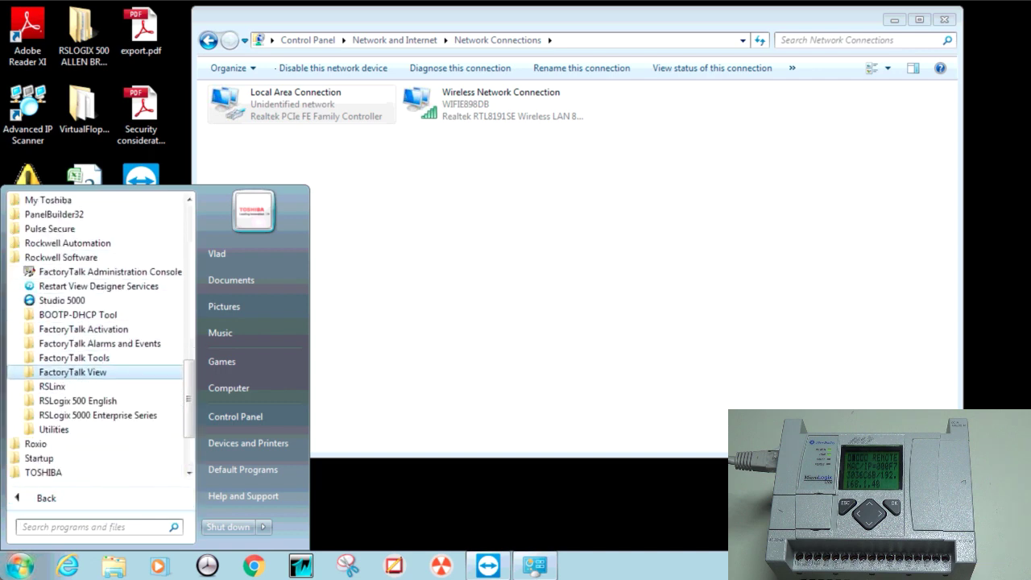
{"action": "left_click", "coordinate": [52, 387]}
{"action": "scroll", "coordinate": [80, 400], "scroll_direction": "down", "scroll_amount": 2}
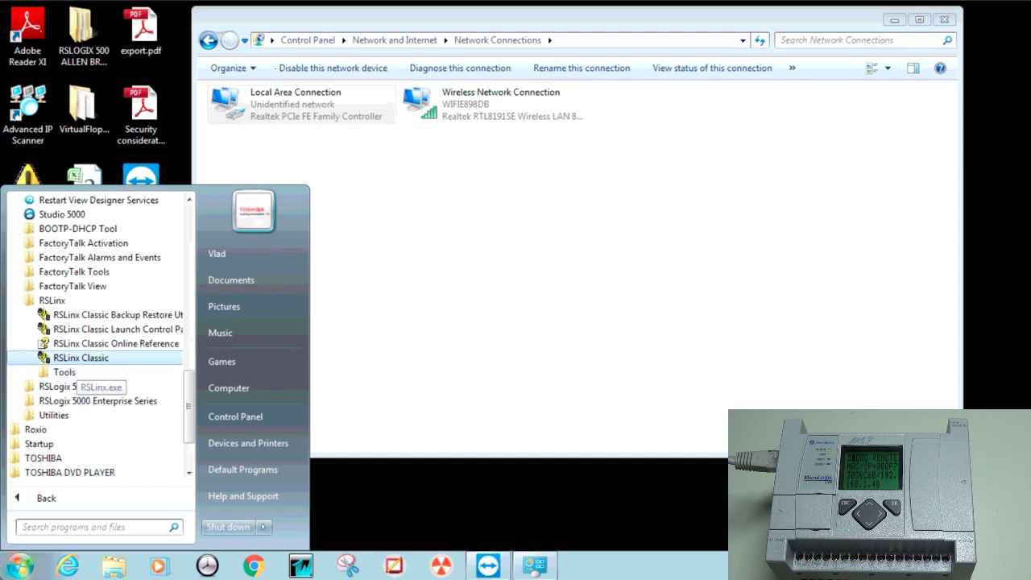
{"action": "left_click", "coordinate": [80, 357]}
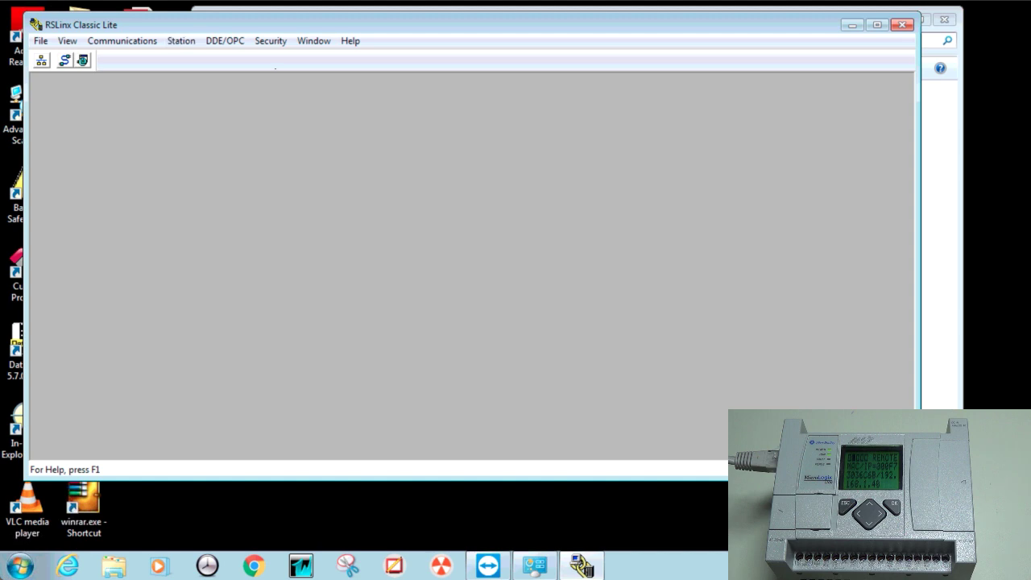
{"action": "left_click", "coordinate": [41, 60]}
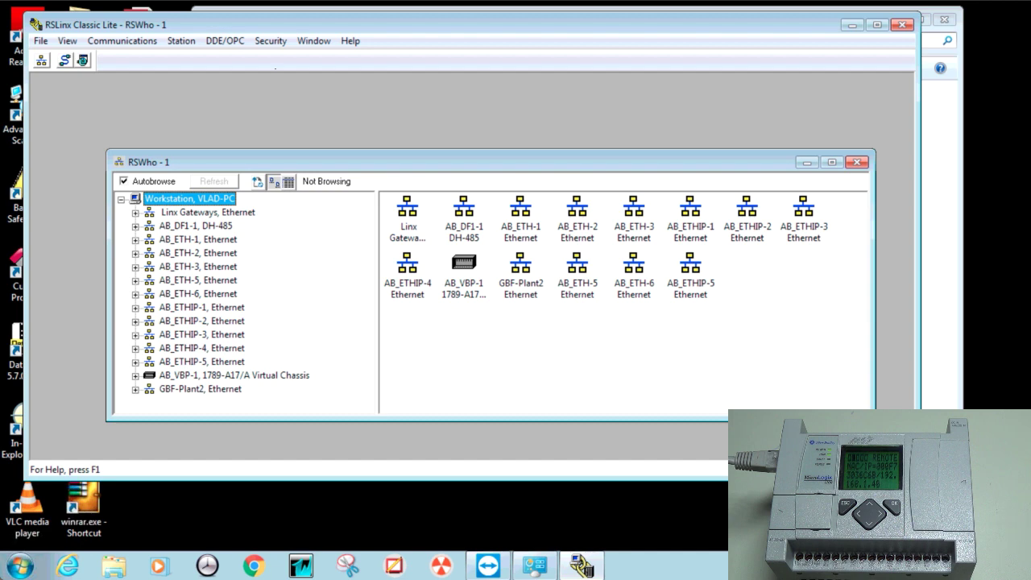
Step: Open the communication driver configuration and select EtherNet/IP Driver as the driver type
{"action": "left_click", "coordinate": [122, 40]}
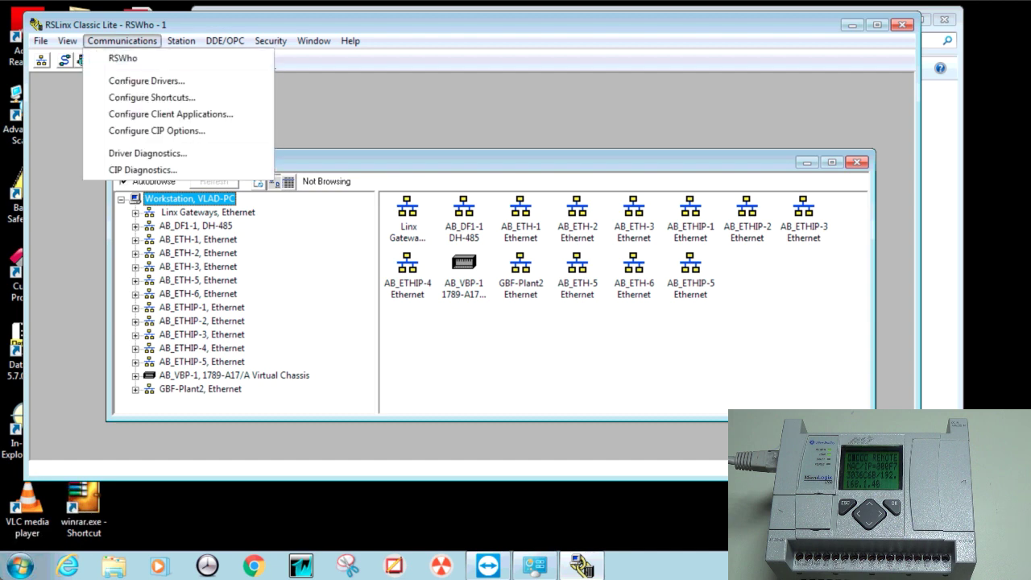
{"action": "key", "text": "Down"}
{"action": "key", "text": "Down"}
{"action": "key", "text": "Return"}
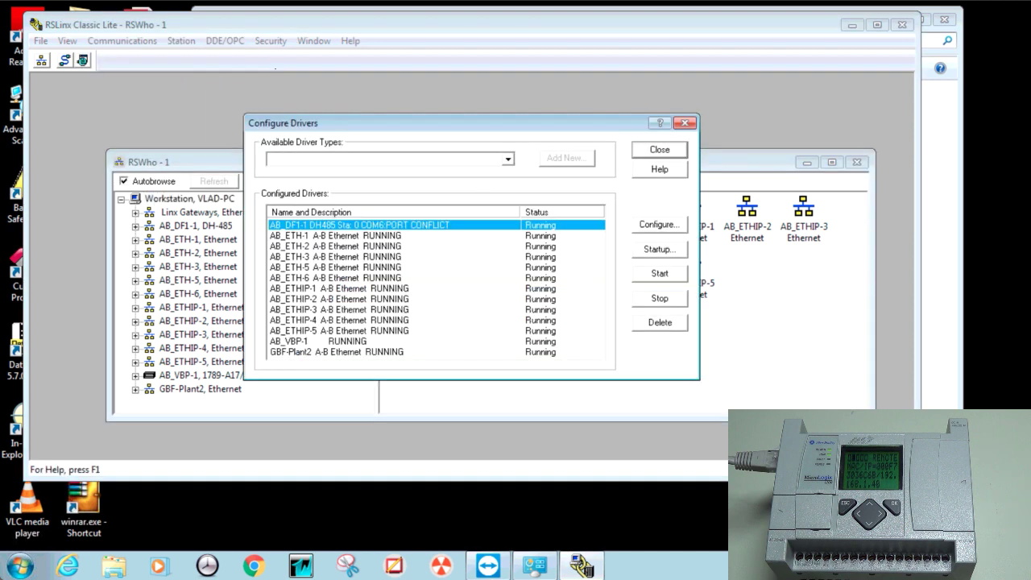
{"action": "left_click", "coordinate": [508, 158]}
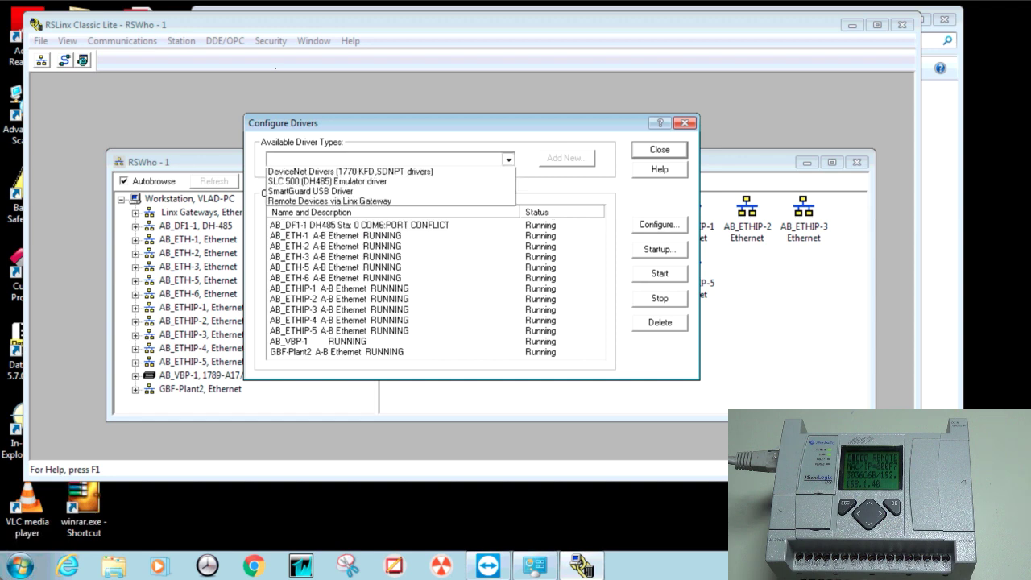
{"action": "key", "text": "e"}
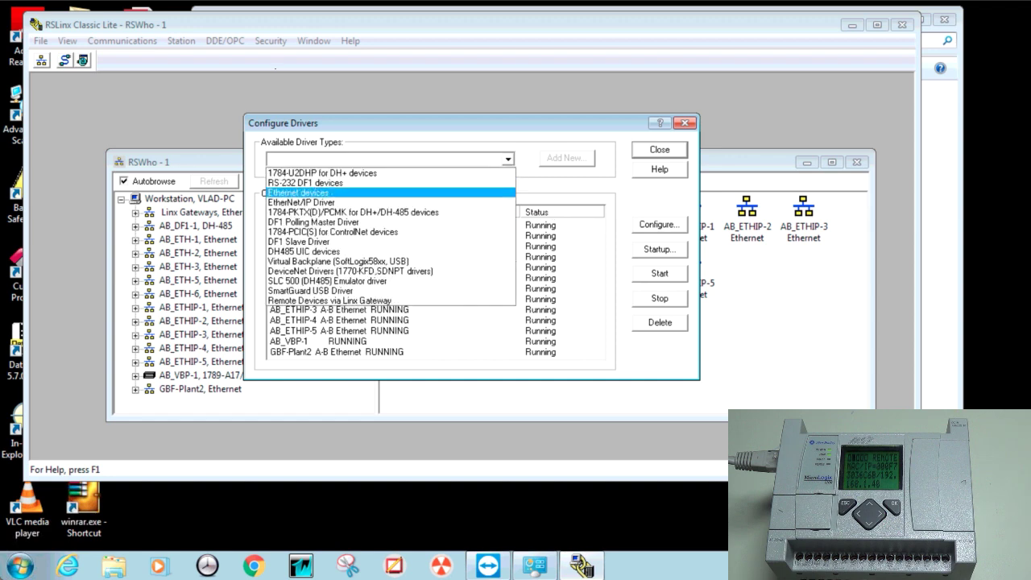
{"action": "key", "text": "Return"}
{"action": "key", "text": "alt+Down"}
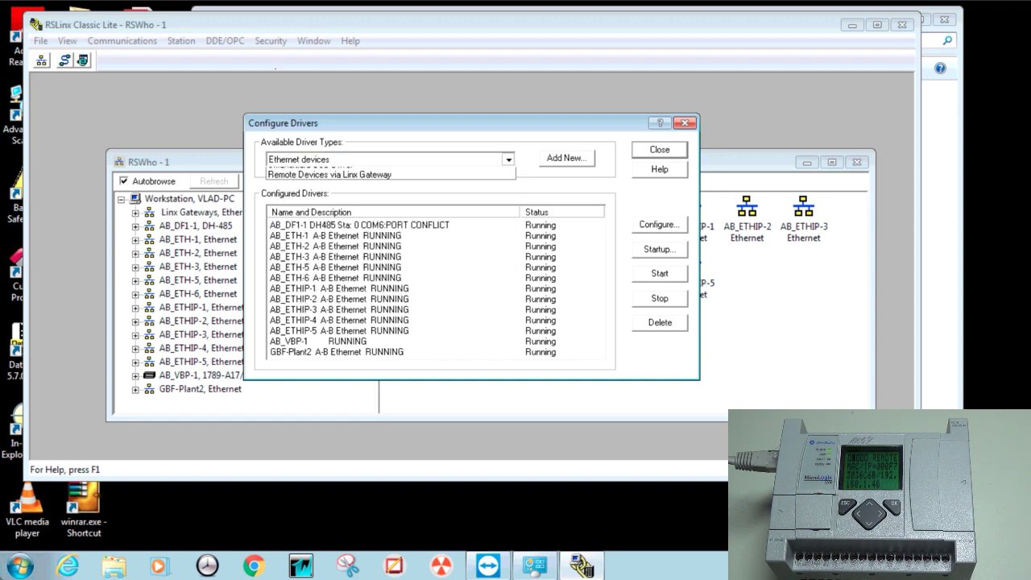
{"action": "key", "text": "Down"}
{"action": "key", "text": "Home"}
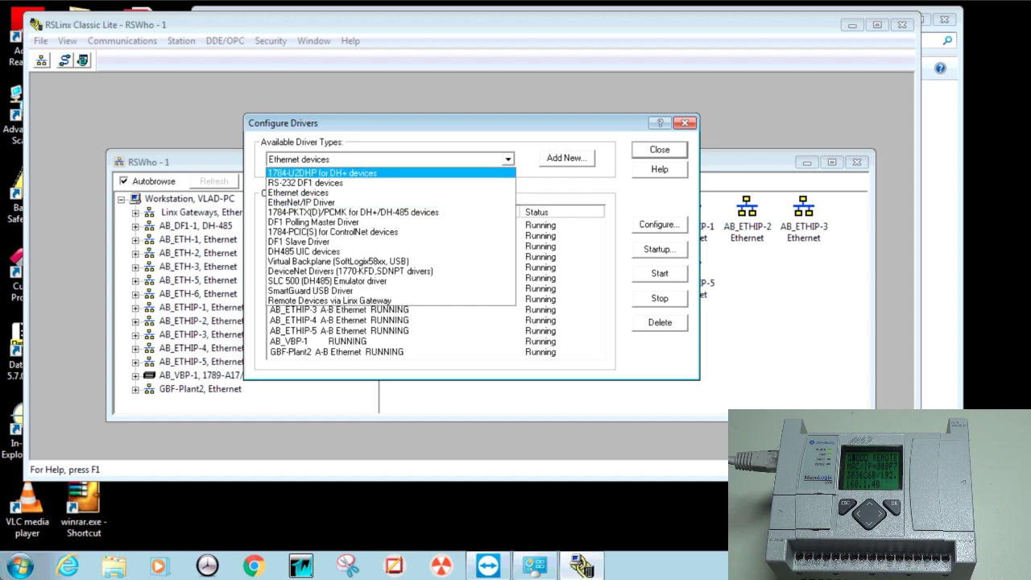
{"action": "key", "text": "Escape"}
{"action": "key", "text": "alt+Down"}
{"action": "key", "text": "Down"}
{"action": "key", "text": "Down"}
{"action": "key", "text": "Down"}
{"action": "key", "text": "Return"}
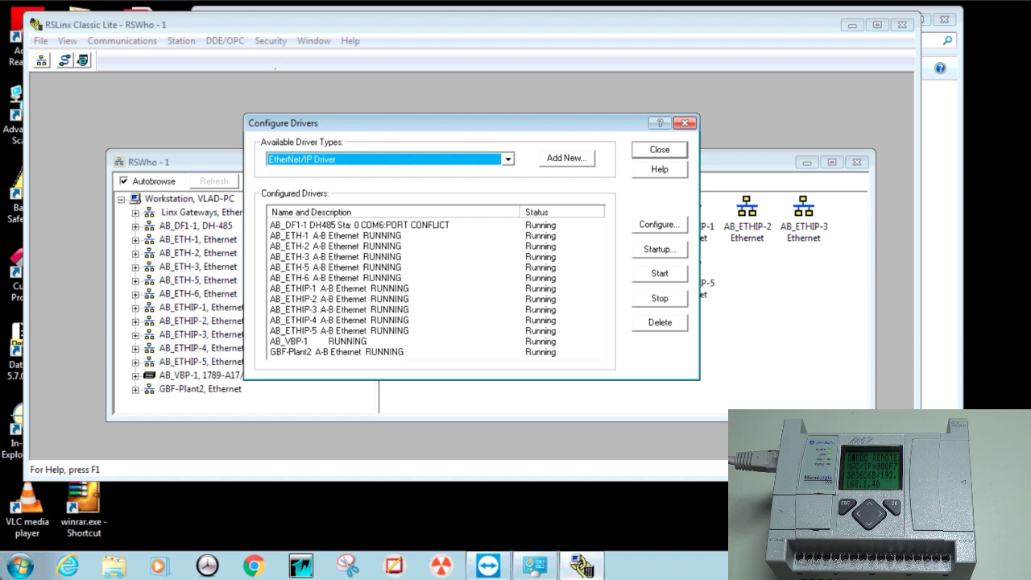
Step: Add the driver under the name AB_ETHIP-6, accept local subnet browsing with the Windows Default adapter, and close the driver configuration
{"action": "key", "text": "alt+a"}
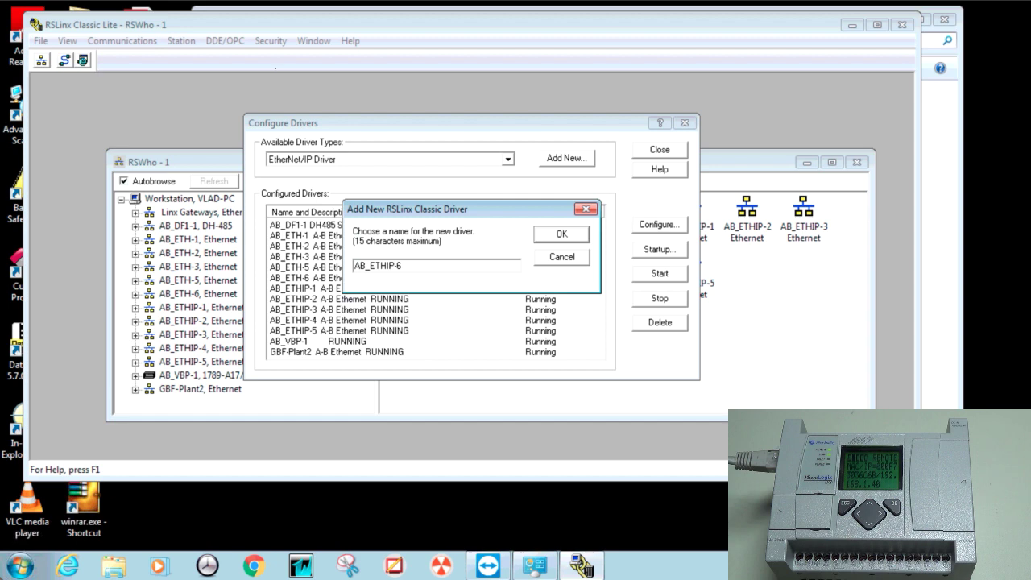
{"action": "key", "text": "shift+Left"}
{"action": "key", "text": "shift+Left"}
{"action": "key", "text": "shift+Left"}
{"action": "key", "text": "shift+Left"}
{"action": "key", "text": "shift+Left"}
{"action": "key", "text": "shift+Left"}
{"action": "key", "text": "shift+Left"}
{"action": "key", "text": "shift+Left"}
{"action": "key", "text": "shift+Left"}
{"action": "key", "text": "shift+Left"}
{"action": "key", "text": "End"}
{"action": "key", "text": "Return"}
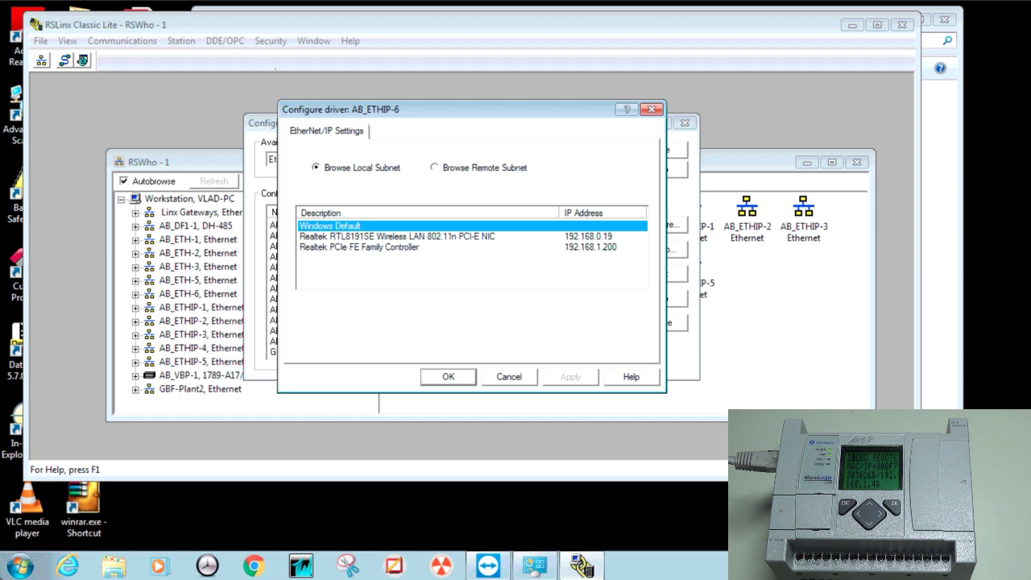
{"action": "key", "text": "Return"}
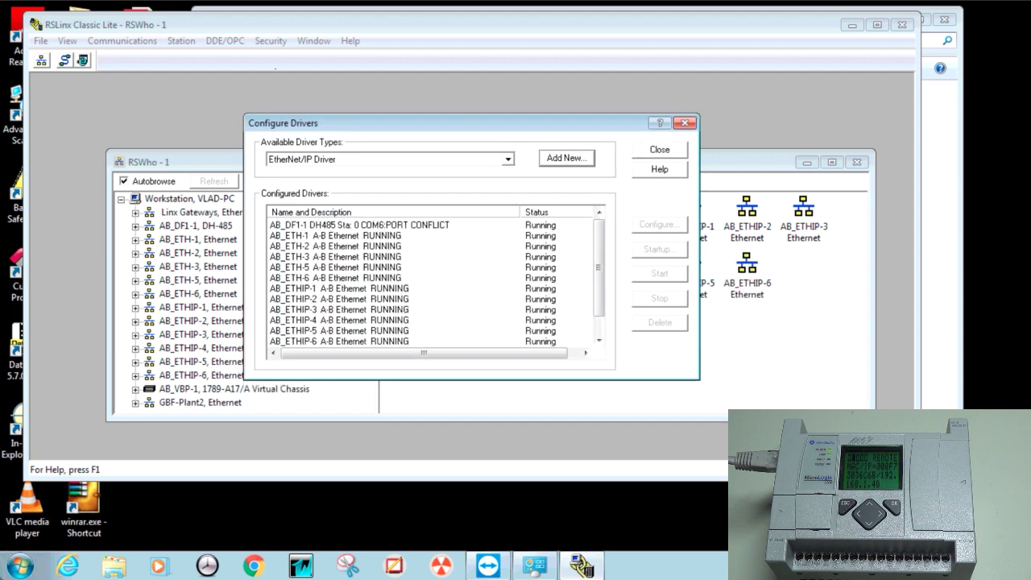
{"action": "left_click", "coordinate": [659, 149]}
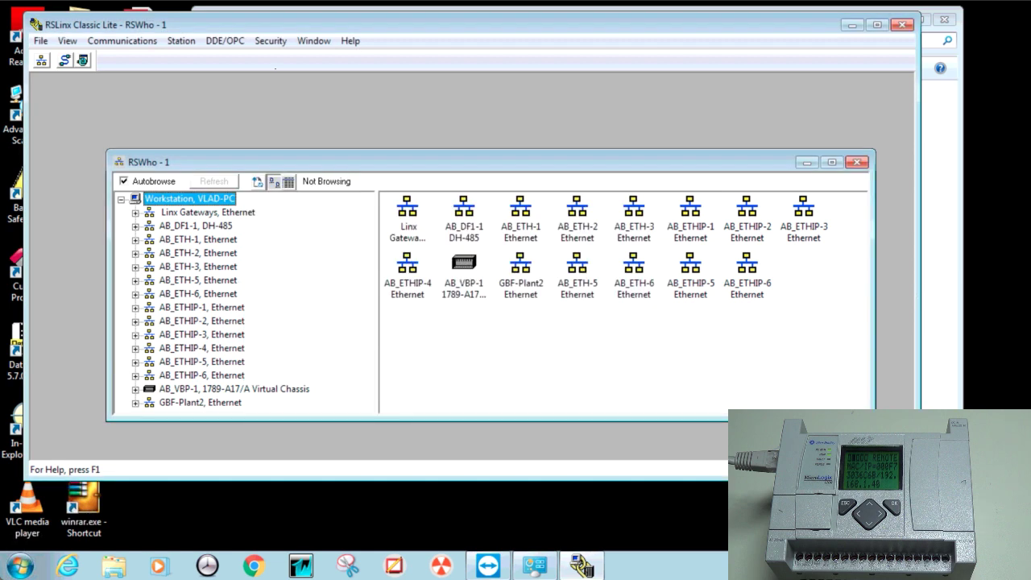
Step: Browse the AB_ETHIP-6 network and examine the device properties of the MicroLogix 1100 at 192.168.1.40, including its revision
{"action": "left_click", "coordinate": [201, 375]}
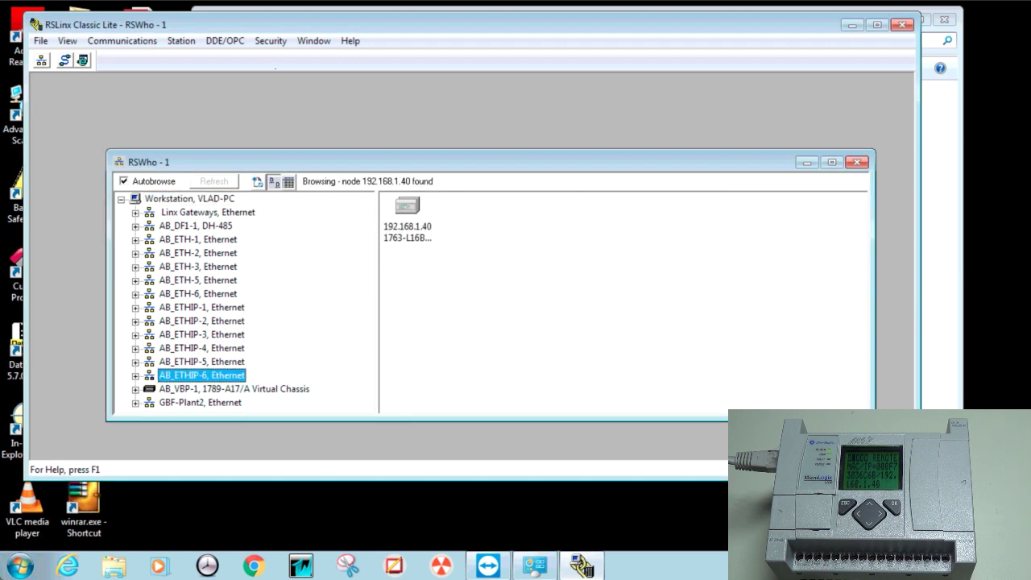
{"action": "key", "text": "Right"}
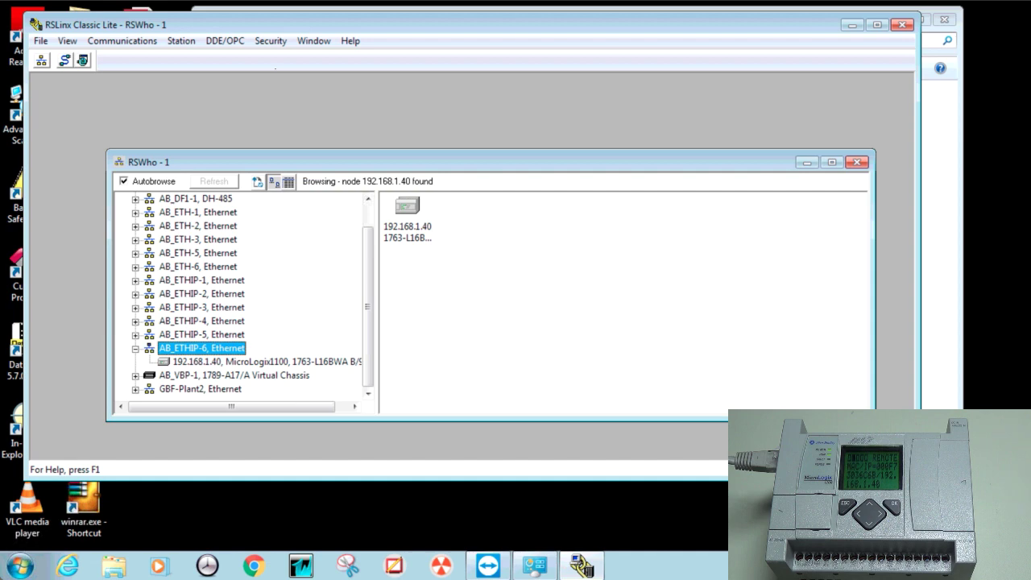
{"action": "left_click", "coordinate": [407, 206]}
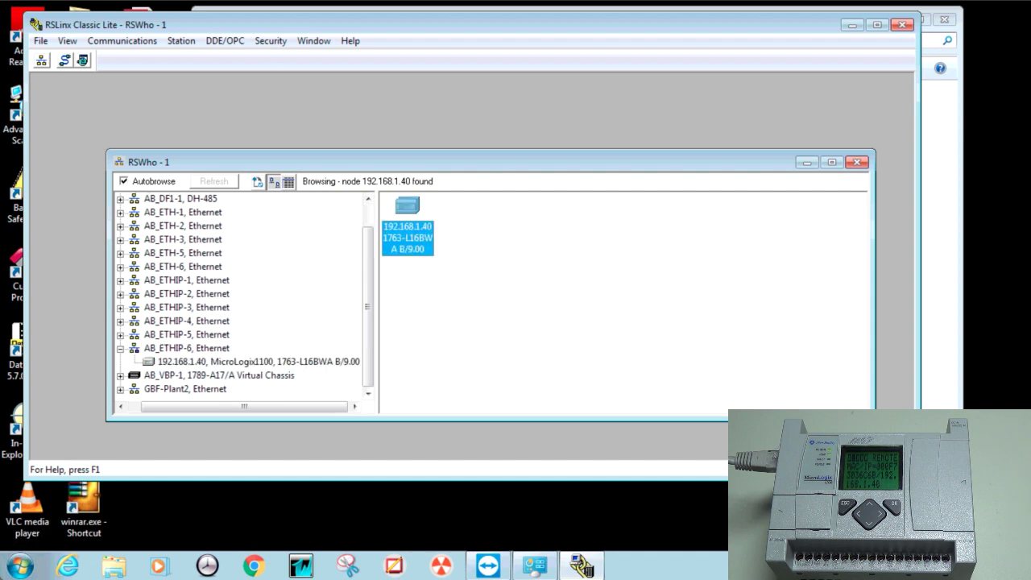
{"action": "right_click", "coordinate": [412, 210]}
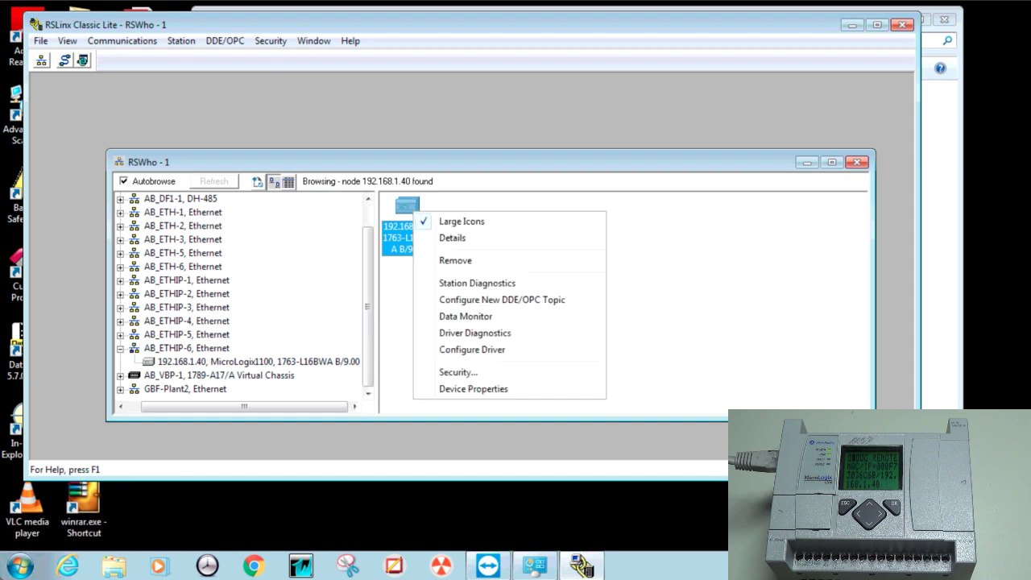
{"action": "left_click", "coordinate": [473, 388]}
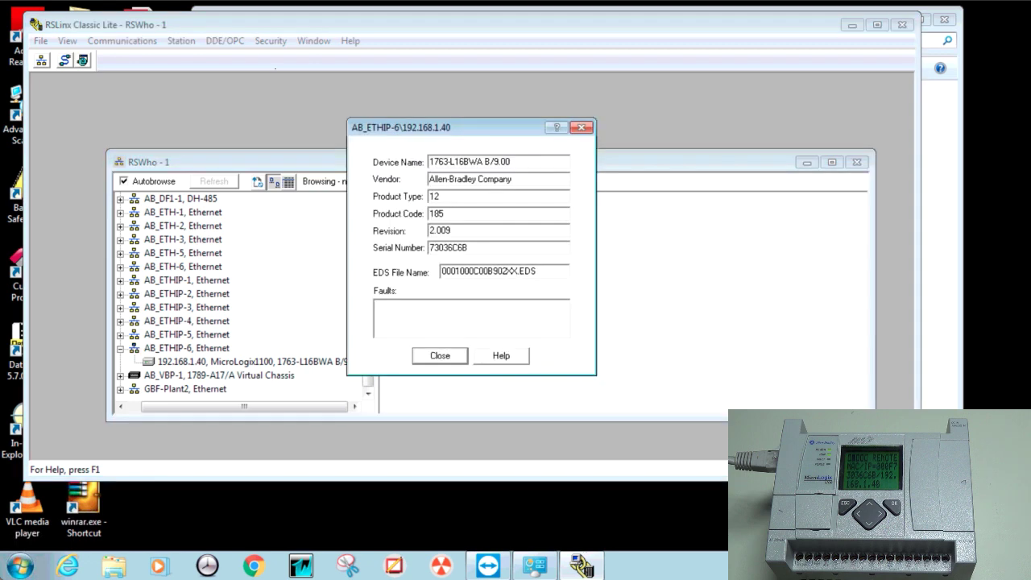
{"action": "left_click_drag", "start_coordinate": [451, 128], "coordinate": [453, 89]}
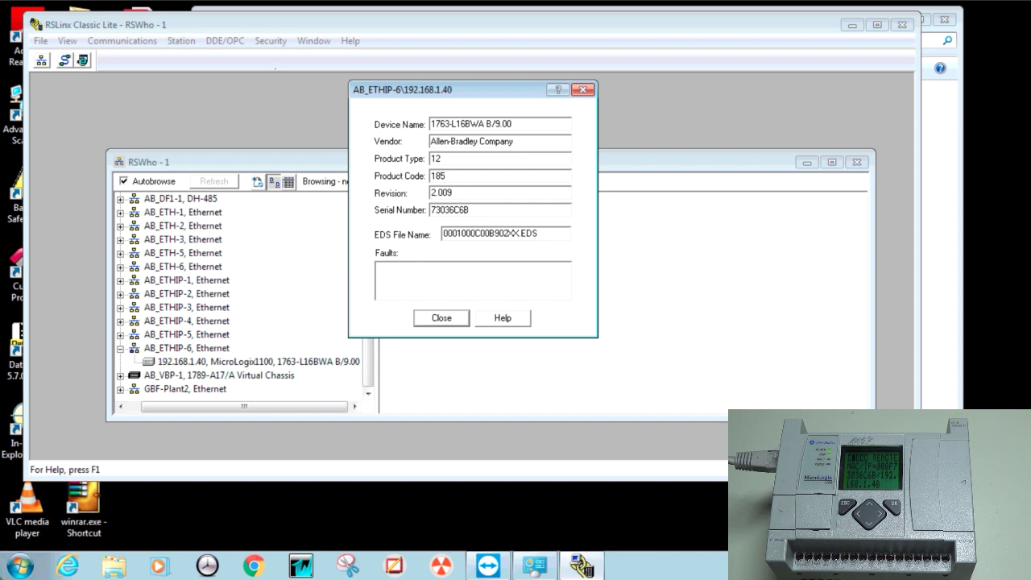
{"action": "double_click", "coordinate": [447, 194]}
{"action": "left_click", "coordinate": [582, 89]}
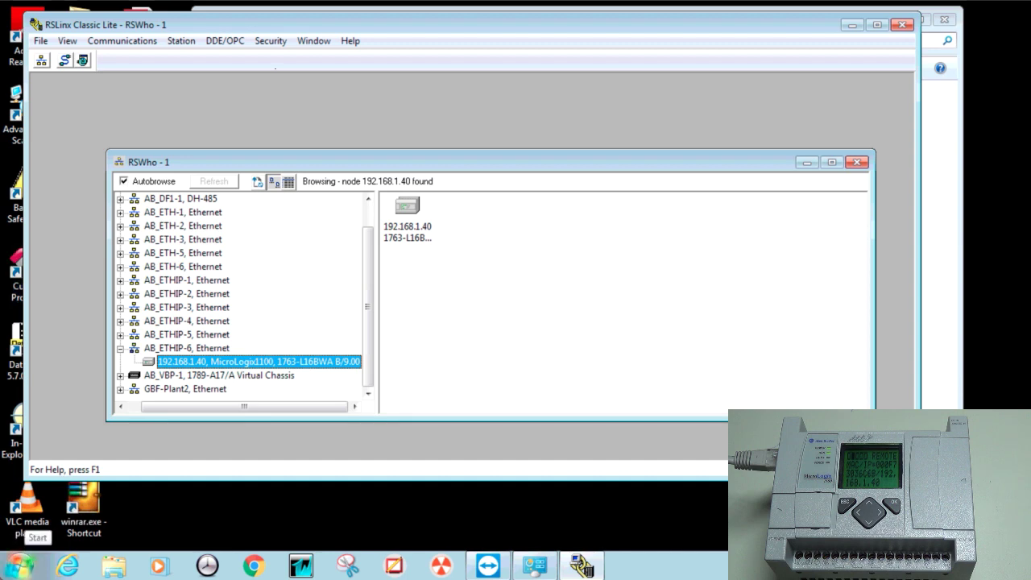
Step: Launch RSLogix 500 English from the Rockwell Software programs
{"action": "left_click", "coordinate": [20, 565]}
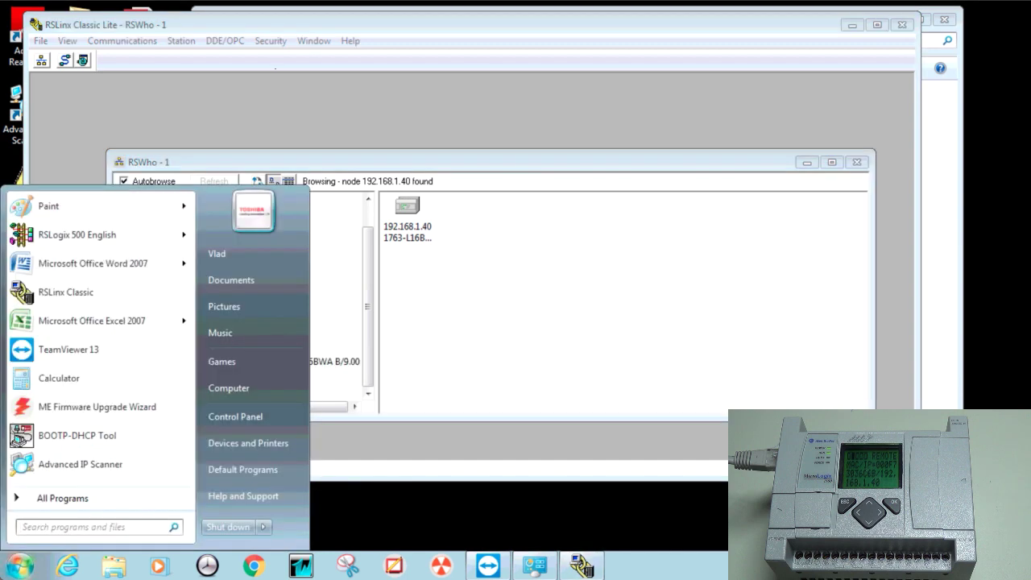
{"action": "left_click", "coordinate": [62, 498]}
{"action": "key", "text": "Up"}
{"action": "key", "text": "Up"}
{"action": "key", "text": "Up"}
{"action": "key", "text": "Up"}
{"action": "key", "text": "Up"}
{"action": "key", "text": "Up"}
{"action": "key", "text": "Up"}
{"action": "key", "text": "Up"}
{"action": "key", "text": "Up"}
{"action": "key", "text": "Up"}
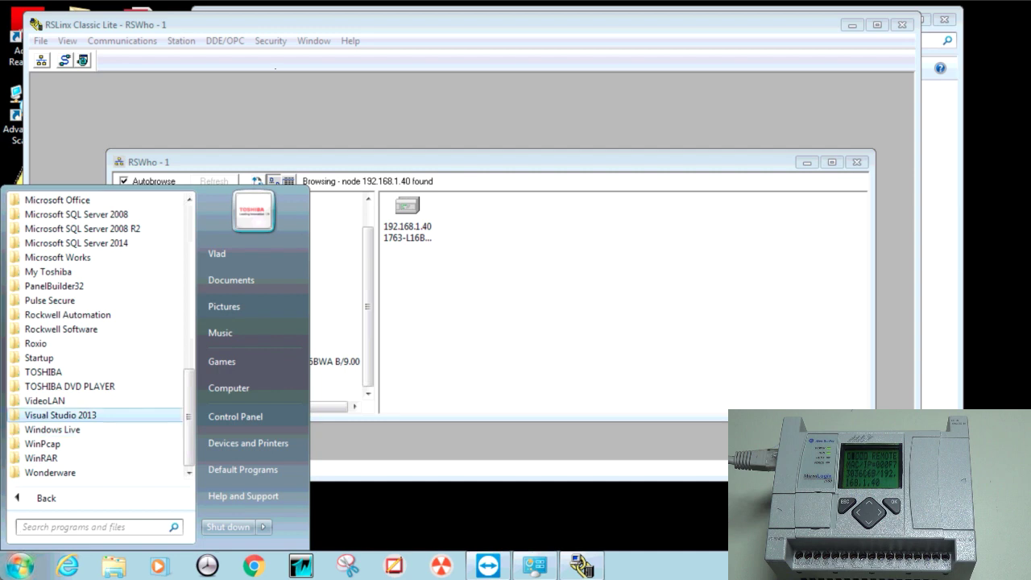
{"action": "key", "text": "Return"}
{"action": "key", "text": "Down"}
{"action": "key", "text": "Down"}
{"action": "key", "text": "Down"}
{"action": "key", "text": "Down"}
{"action": "key", "text": "Down"}
{"action": "key", "text": "Down"}
{"action": "key", "text": "Down"}
{"action": "key", "text": "Down"}
{"action": "key", "text": "Down"}
{"action": "key", "text": "Down"}
{"action": "key", "text": "Down"}
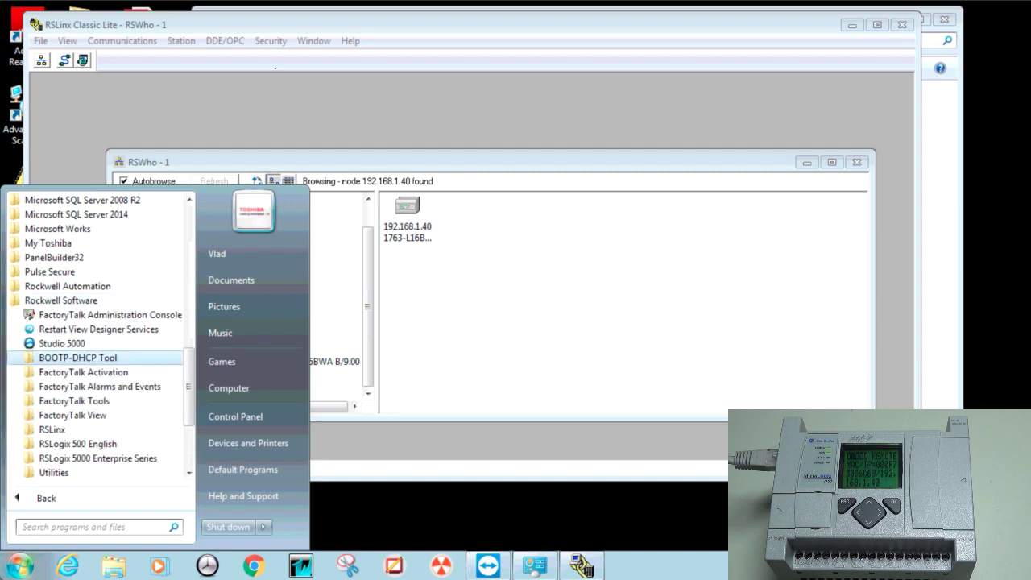
{"action": "key", "text": "Up"}
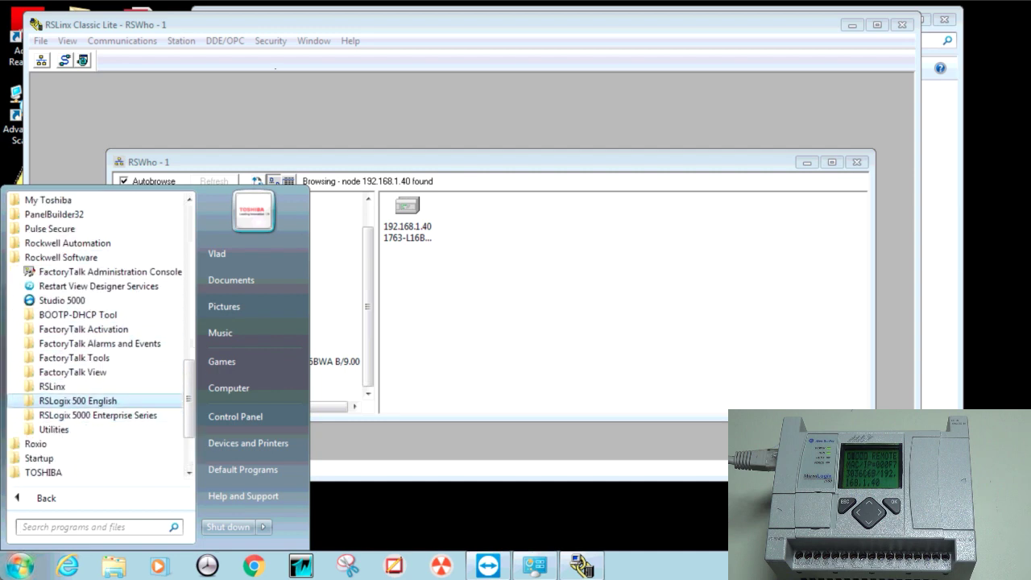
{"action": "key", "text": "Return"}
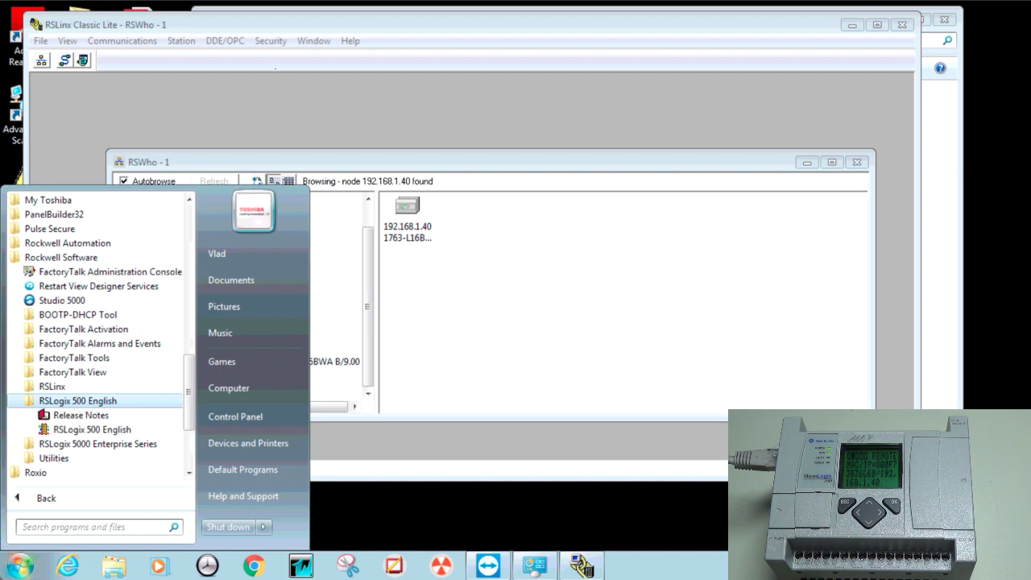
{"action": "key", "text": "Down"}
{"action": "key", "text": "Down"}
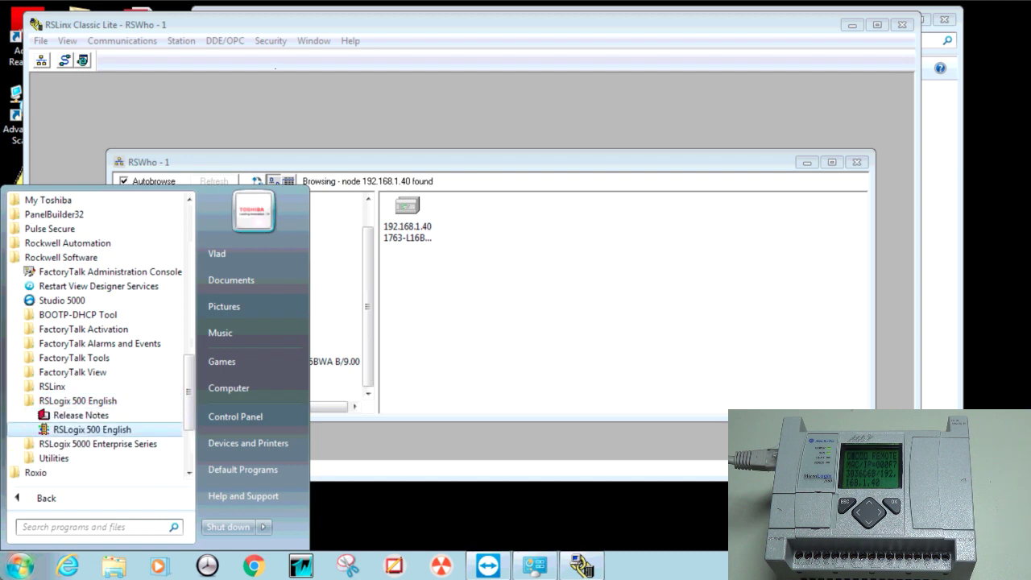
{"action": "key", "text": "Return"}
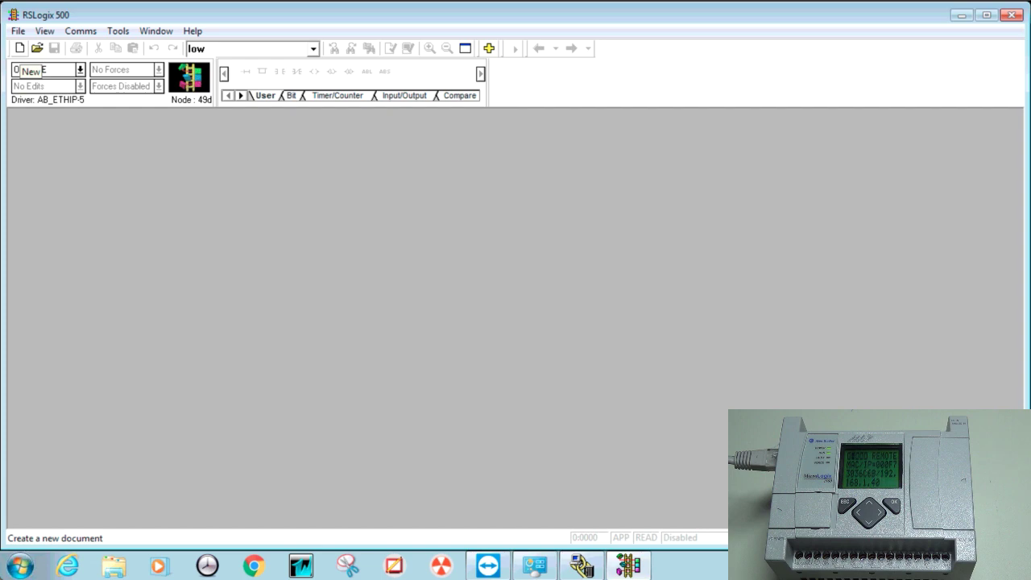
Step: Create a new project for the Bul.1763 MicroLogix 1100 Series B processor
{"action": "left_click", "coordinate": [19, 48]}
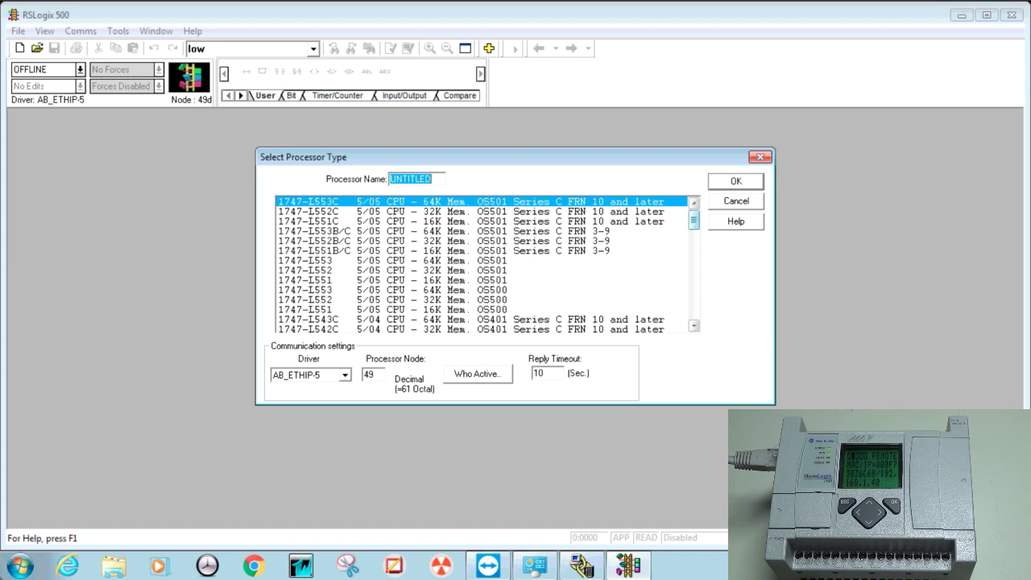
{"action": "left_click_drag", "start_coordinate": [693, 219], "coordinate": [692, 232]}
{"action": "scroll", "coordinate": [484, 264], "scroll_direction": "down", "scroll_amount": 3}
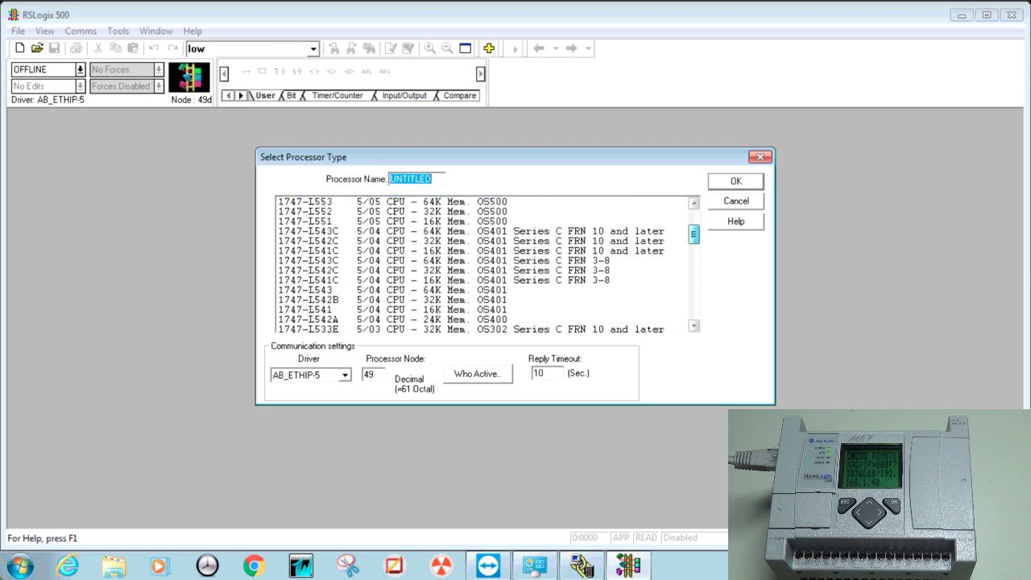
{"action": "scroll", "coordinate": [483, 264], "scroll_direction": "down", "scroll_amount": 4}
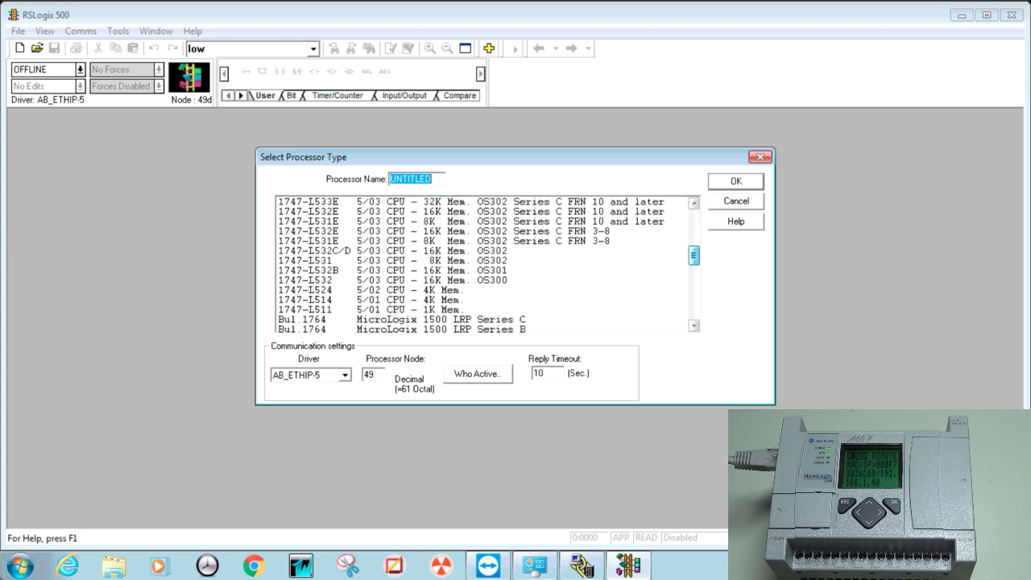
{"action": "scroll", "coordinate": [483, 264], "scroll_direction": "down", "scroll_amount": 3}
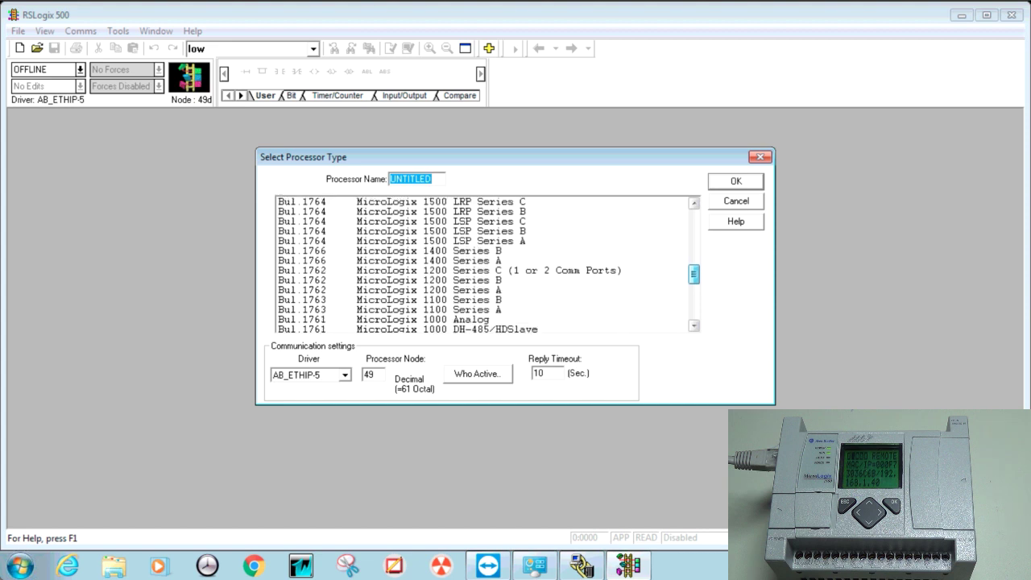
{"action": "left_click", "coordinate": [482, 270]}
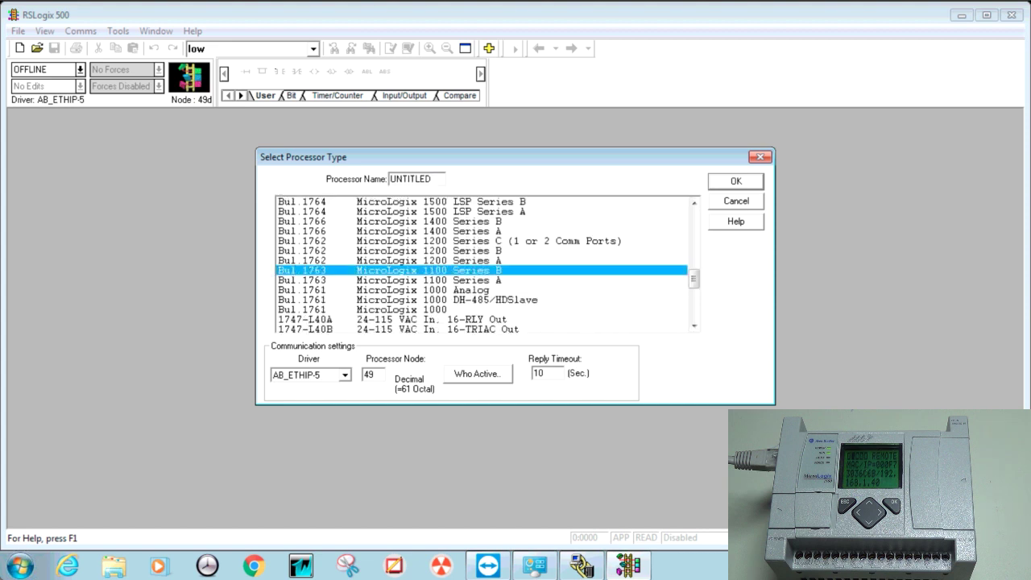
{"action": "left_click", "coordinate": [482, 280]}
{"action": "left_click", "coordinate": [482, 270]}
{"action": "left_click", "coordinate": [481, 290]}
{"action": "left_click", "coordinate": [482, 270]}
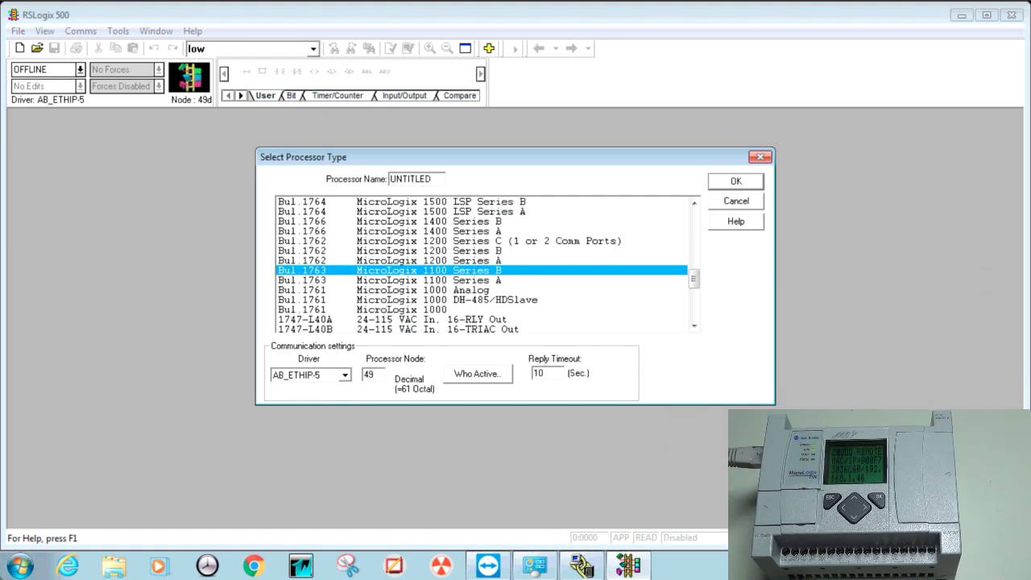
{"action": "key", "text": "Return"}
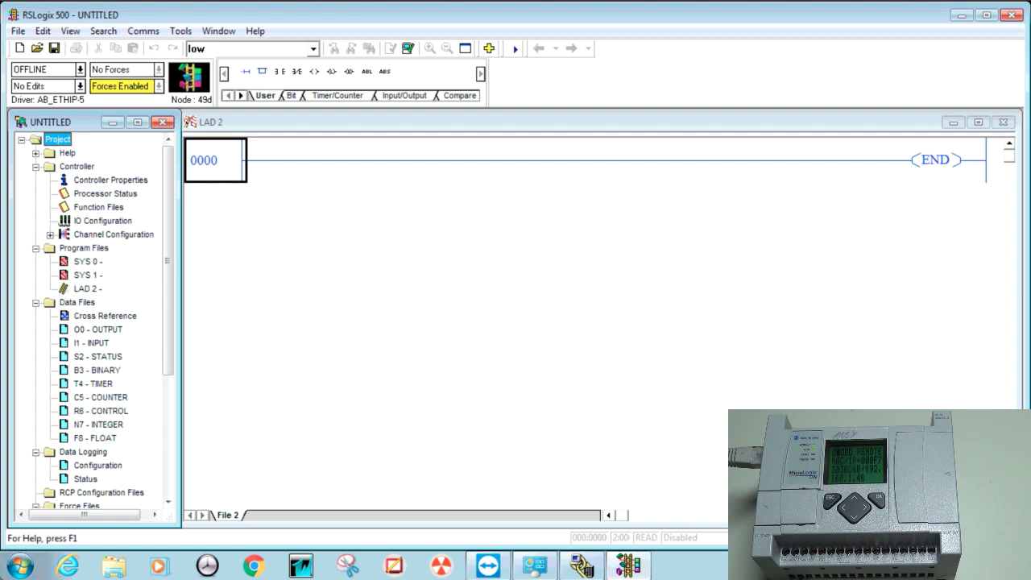
{"action": "left_click", "coordinate": [144, 31]}
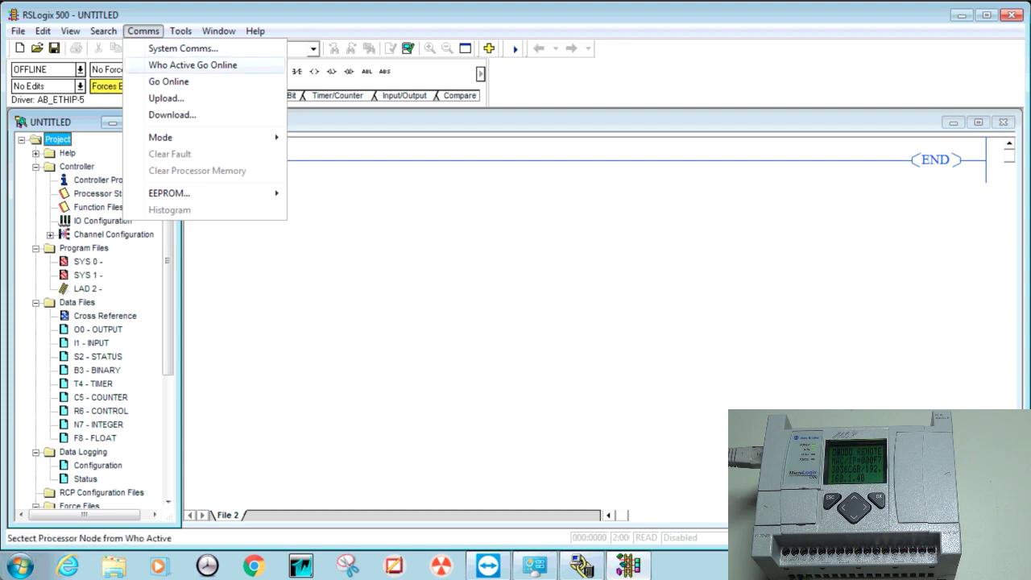
{"action": "left_click", "coordinate": [193, 64]}
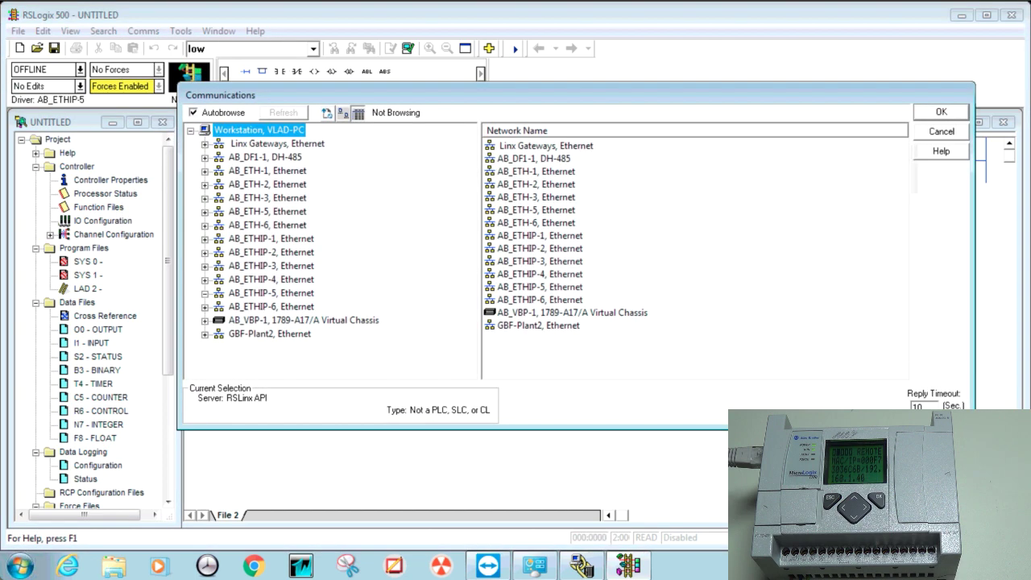
{"action": "key", "text": "Escape"}
Step: In System Comms, select the MicroLogix 1100 at 192.168.1.40 under AB_ETHIP-6 and start a download to it
{"action": "left_click", "coordinate": [142, 30]}
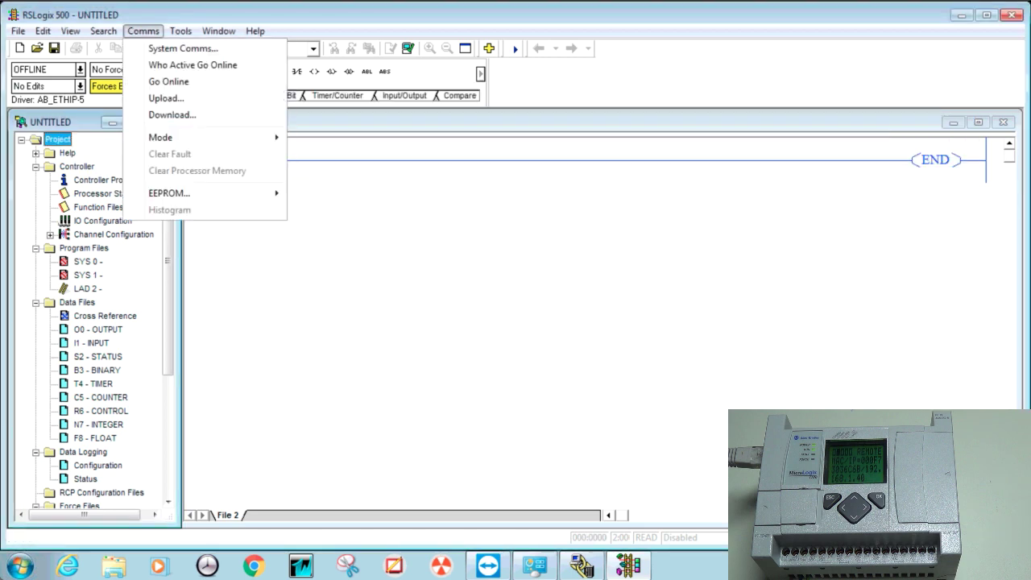
{"action": "left_click", "coordinate": [177, 48]}
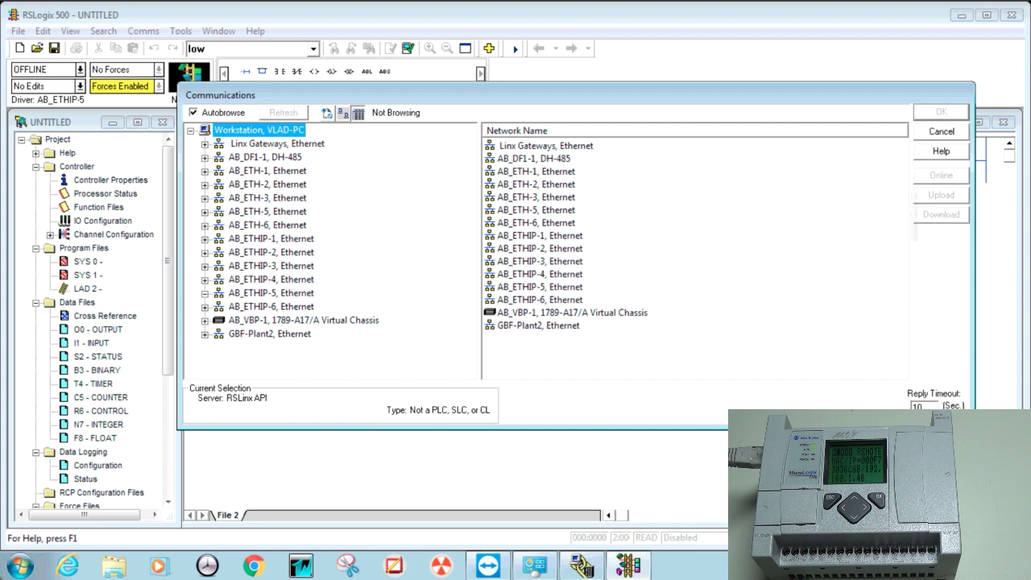
{"action": "left_click", "coordinate": [271, 306]}
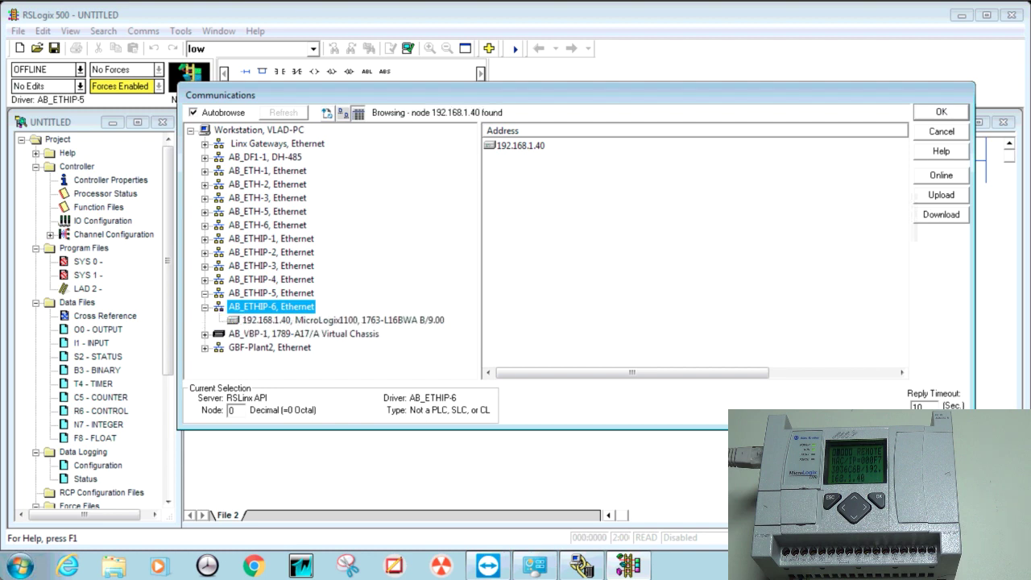
{"action": "left_click_drag", "start_coordinate": [564, 94], "coordinate": [533, 83]}
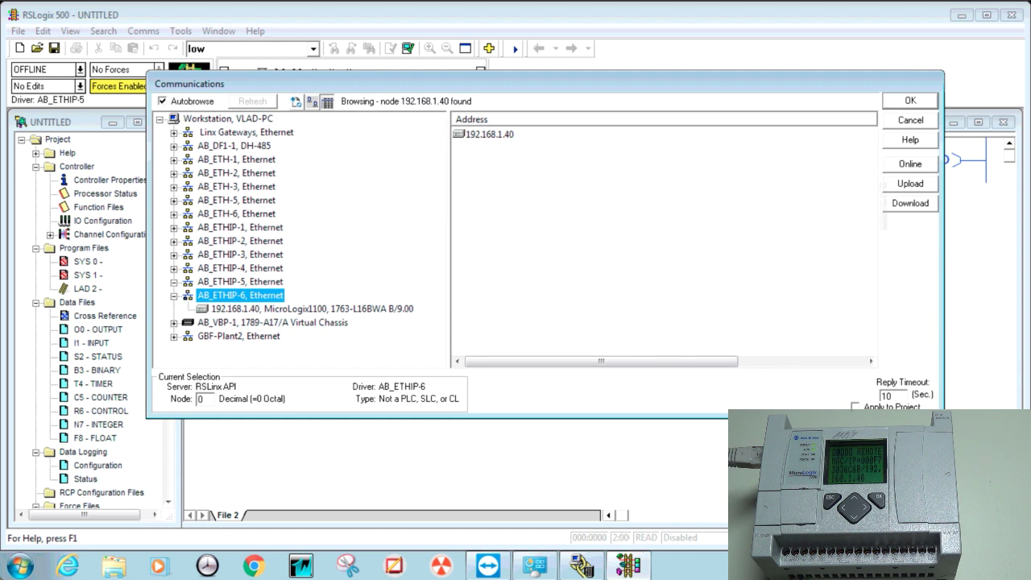
{"action": "left_click", "coordinate": [311, 309]}
{"action": "left_click", "coordinate": [490, 133]}
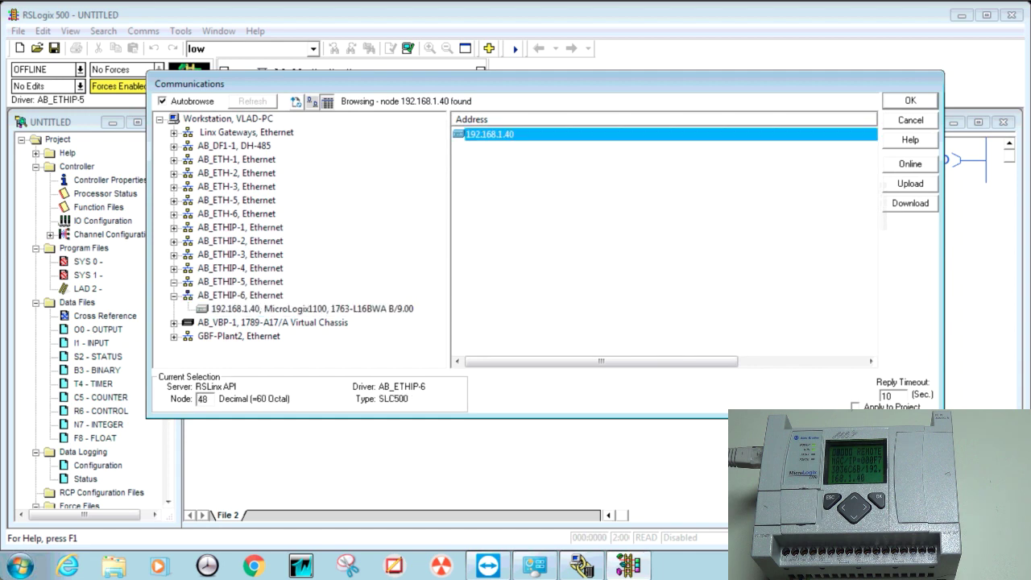
{"action": "left_click", "coordinate": [909, 203]}
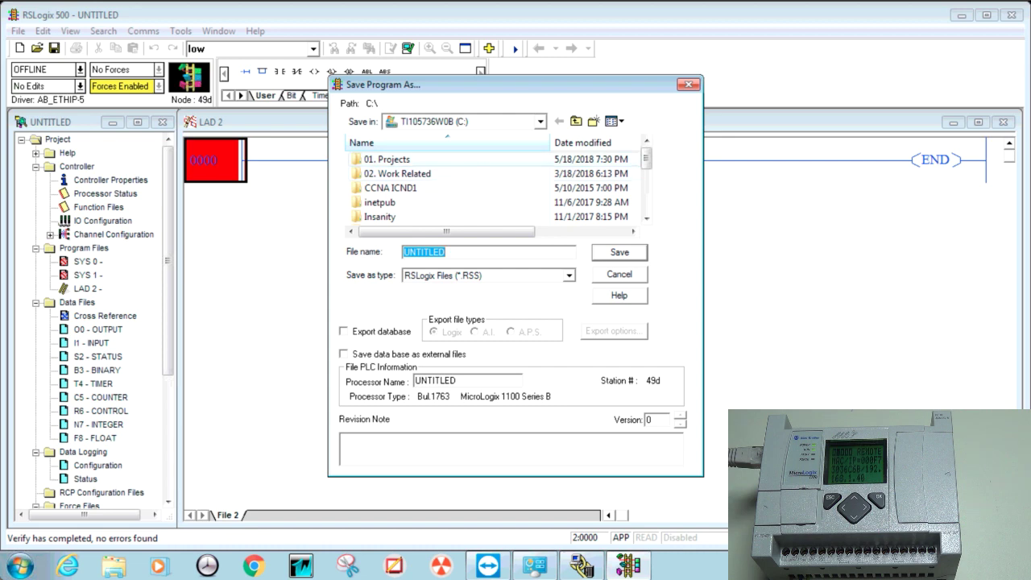
Step: Save the program as PLCMicro1100 in the Personal PLC folder under 01. Projects
{"action": "double_click", "coordinate": [387, 158]}
{"action": "scroll", "coordinate": [450, 202], "scroll_direction": "right", "scroll_amount": 1}
{"action": "scroll", "coordinate": [451, 215], "scroll_direction": "left", "scroll_amount": 1}
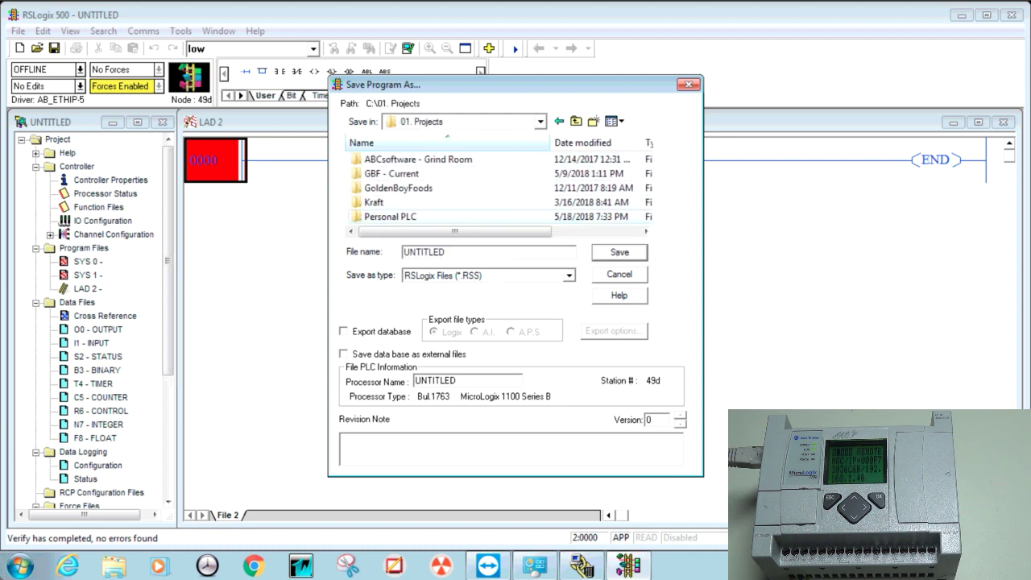
{"action": "double_click", "coordinate": [389, 216]}
{"action": "double_click", "coordinate": [434, 251]}
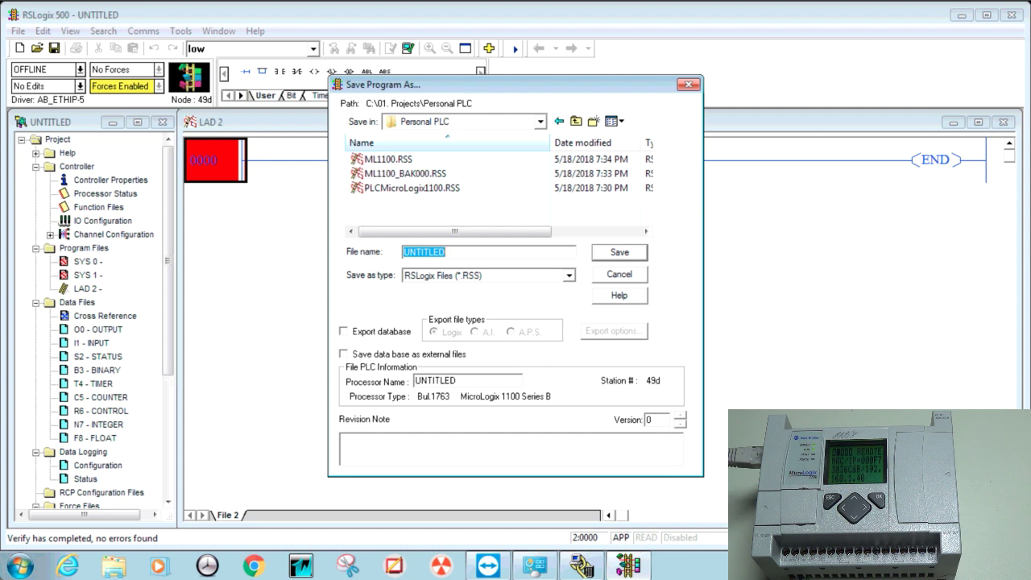
{"action": "type", "text": "PLC"}
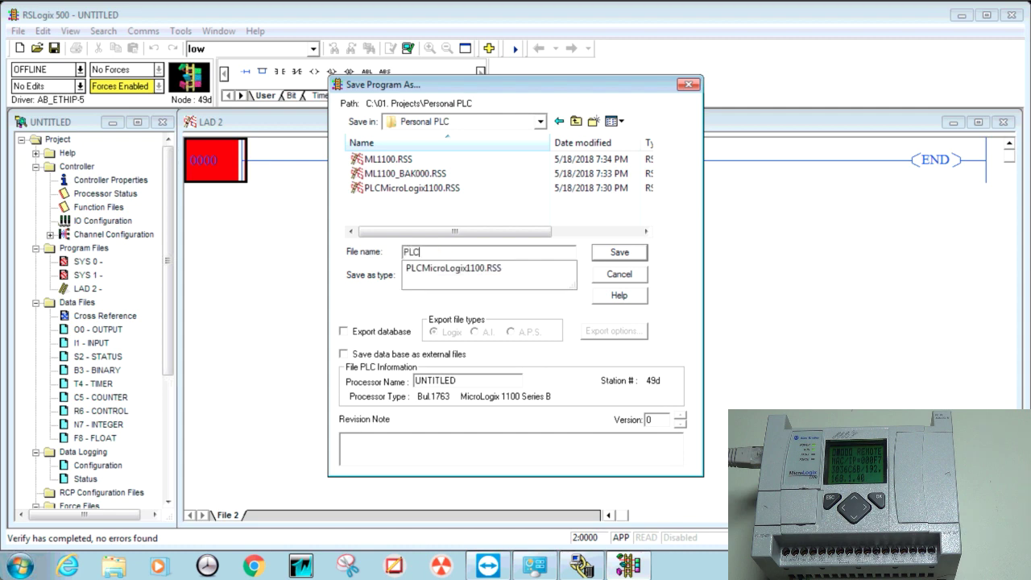
{"action": "type", "text": "Micro1100"}
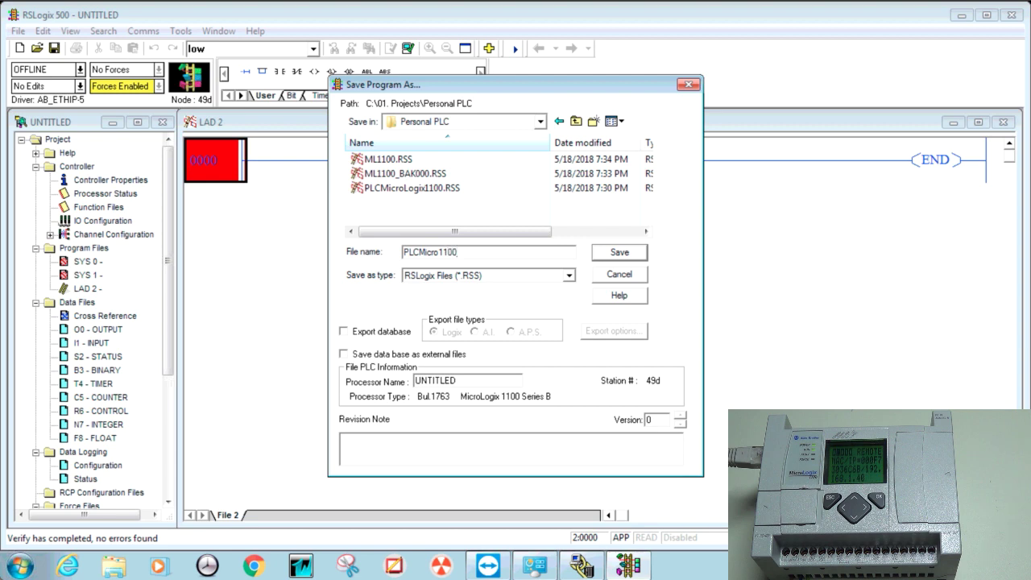
{"action": "key", "text": "Return"}
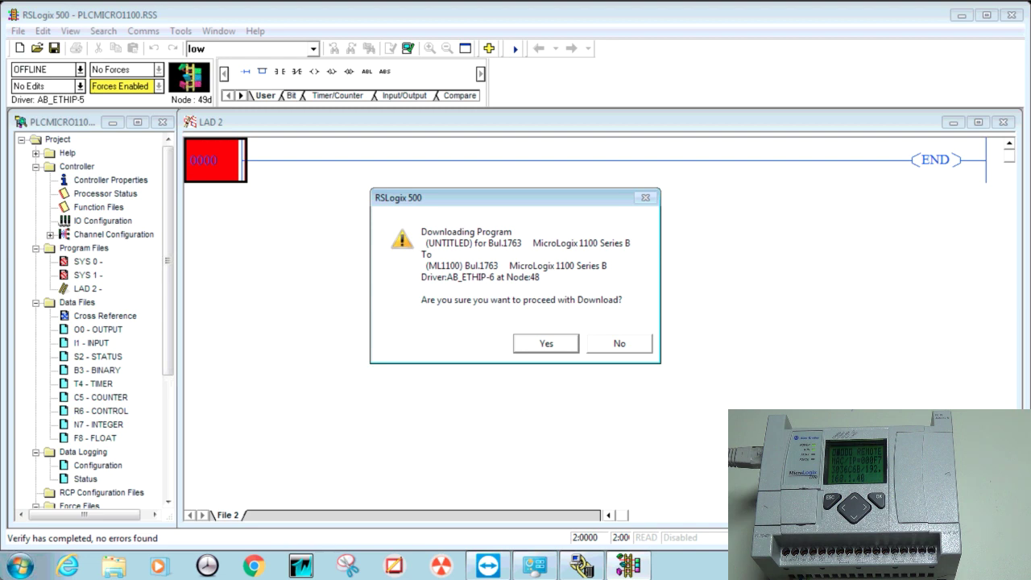
Step: Proceed with the download, replacing the project settings with the new system settings and allowing the switch to remote PROG mode
{"action": "key", "text": "Return"}
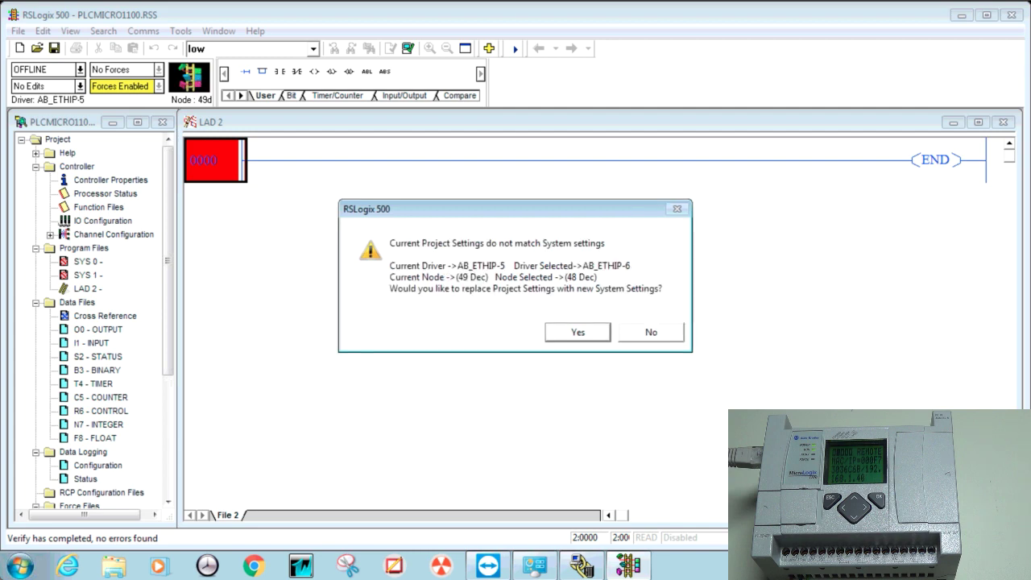
{"action": "key", "text": "Return"}
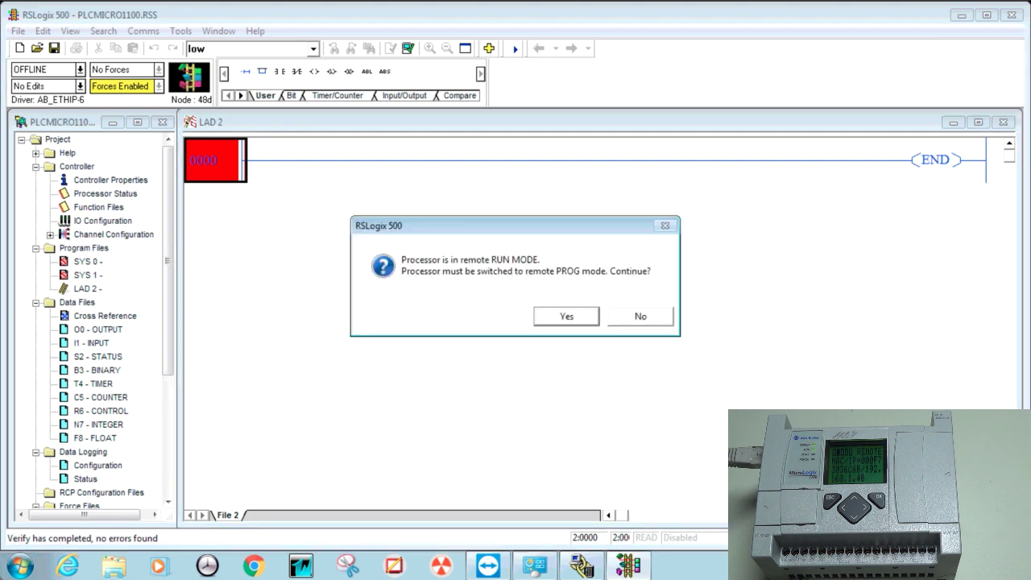
{"action": "left_click_drag", "start_coordinate": [507, 226], "coordinate": [432, 202]}
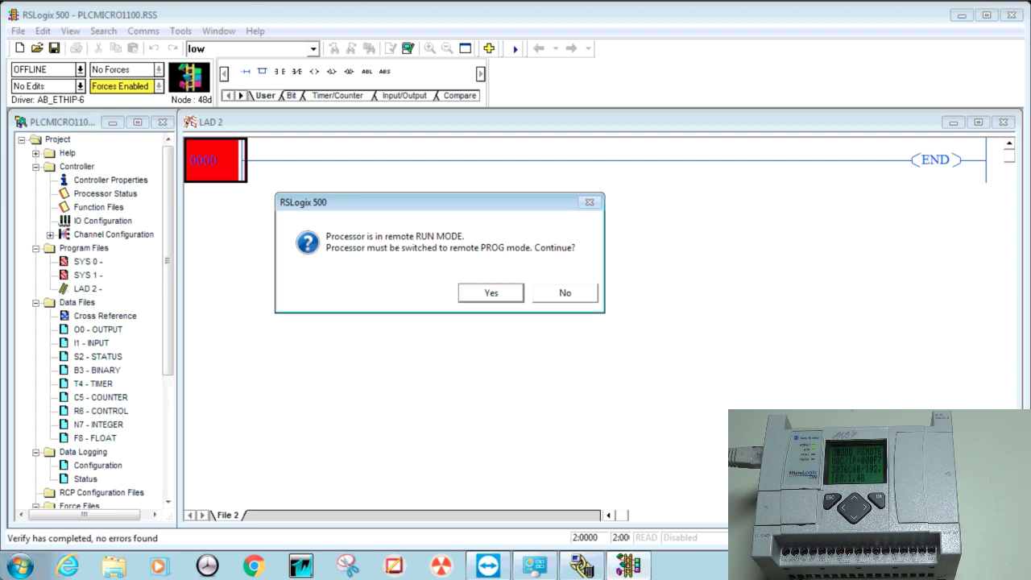
{"action": "key", "text": "Return"}
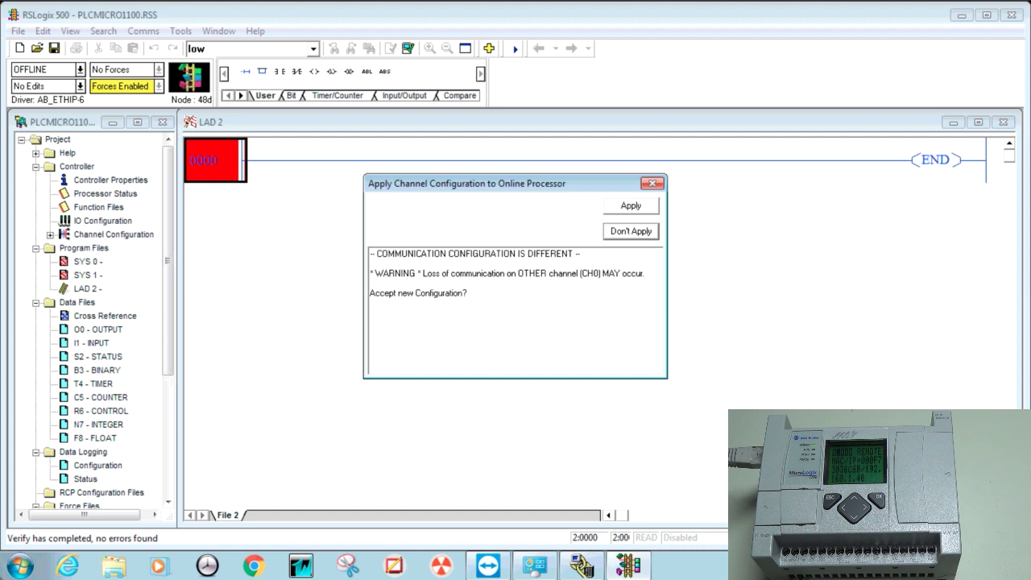
Step: Apply the new channel configuration to the processor, and go online with it back in Run mode
{"action": "left_click", "coordinate": [630, 205]}
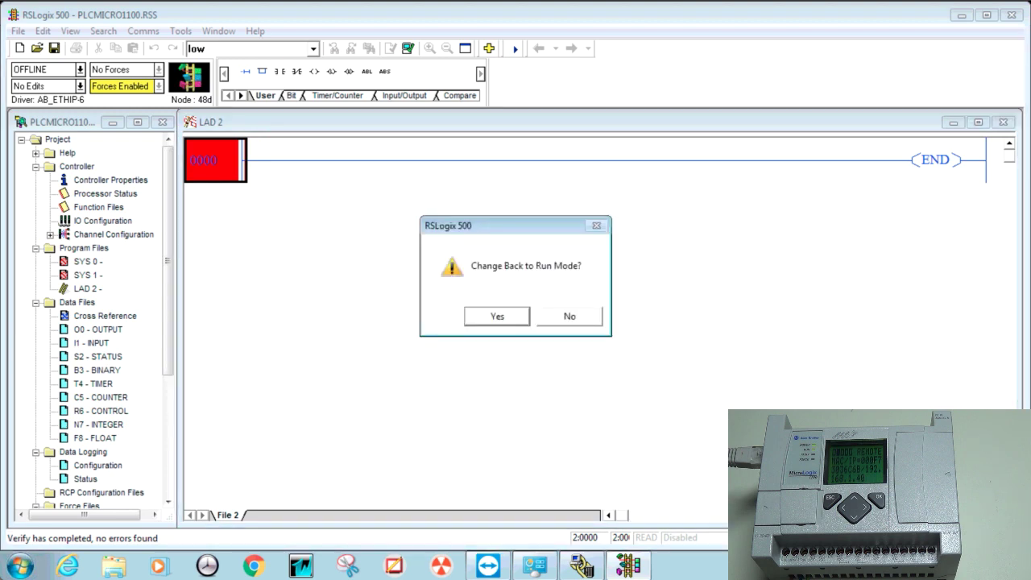
{"action": "key", "text": "Return"}
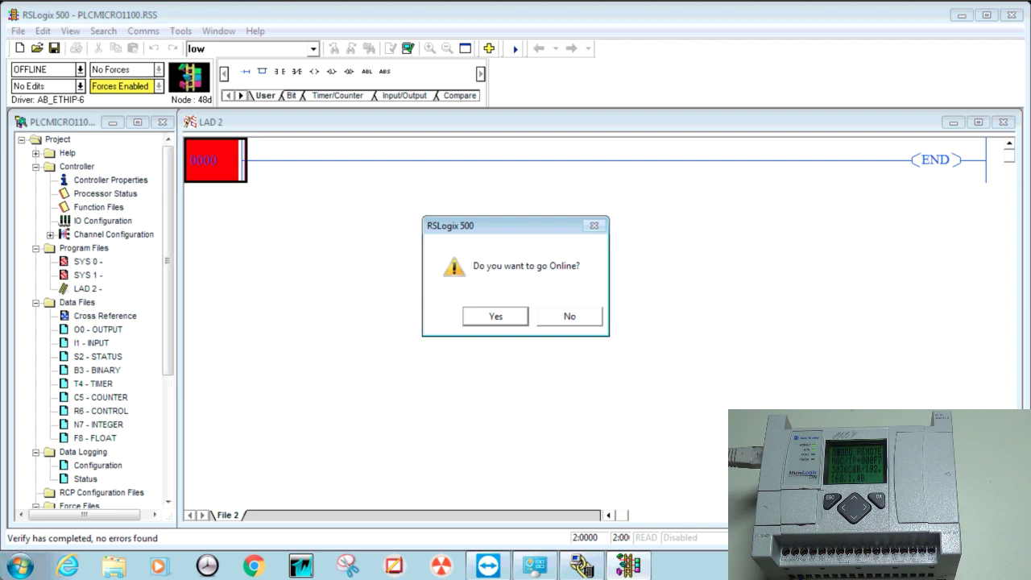
{"action": "key", "text": "Return"}
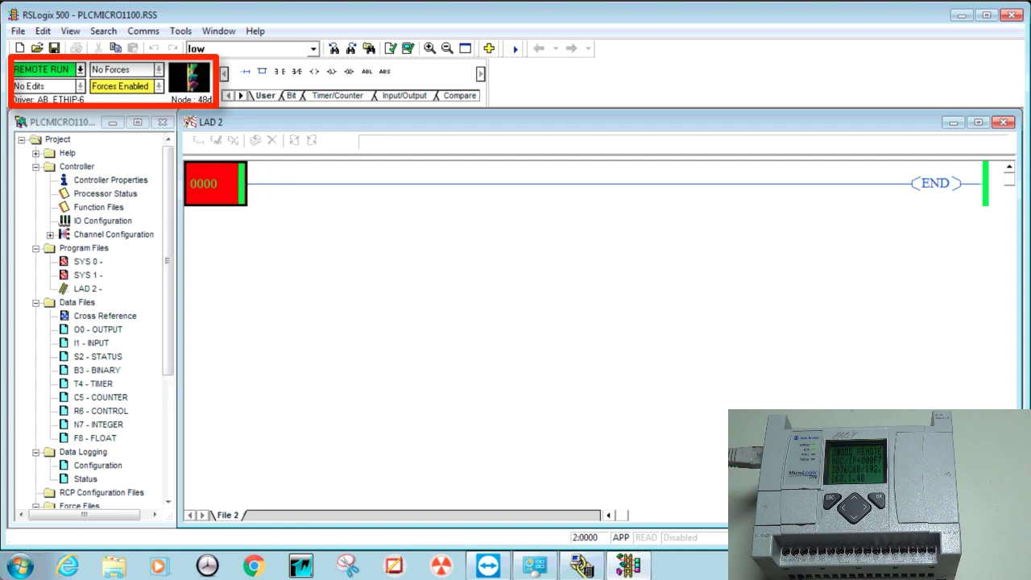
{"action": "left_click", "coordinate": [80, 69]}
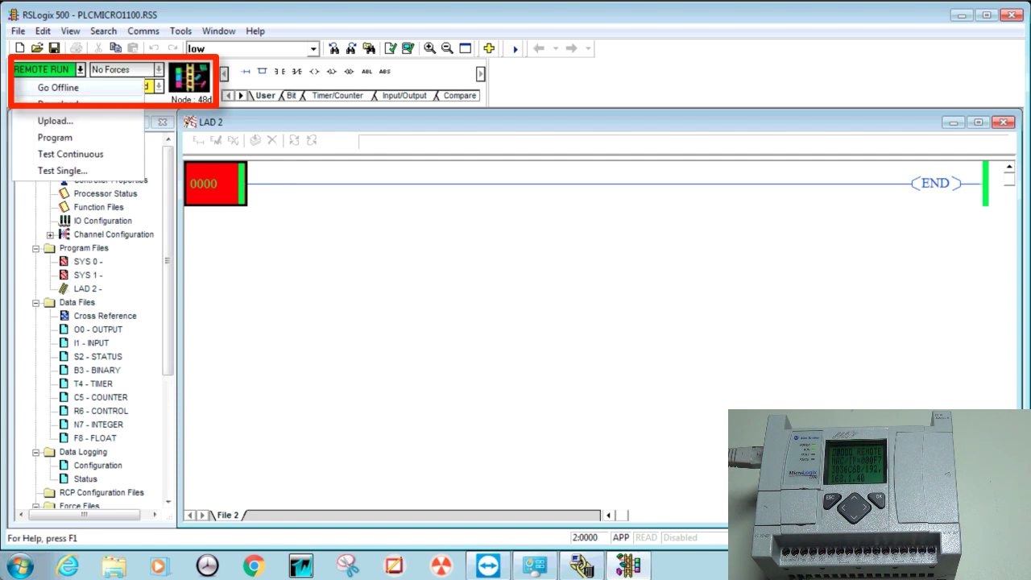
{"action": "key", "text": "Escape"}
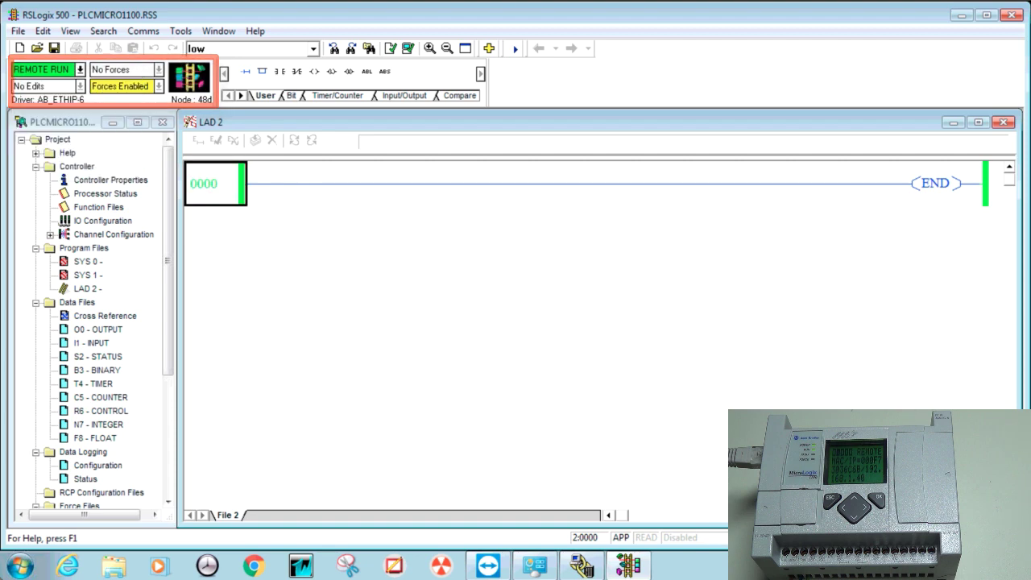